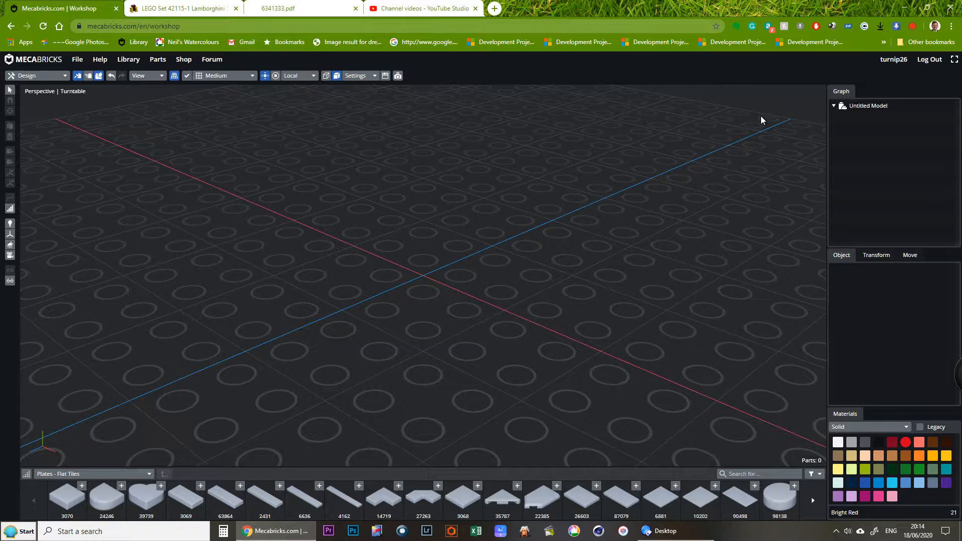
Step: Add a 1x1 heart tile (39739) to the scene and show the node editor and animation timeline beside it
{"action": "left_click", "coordinate": [147, 497]}
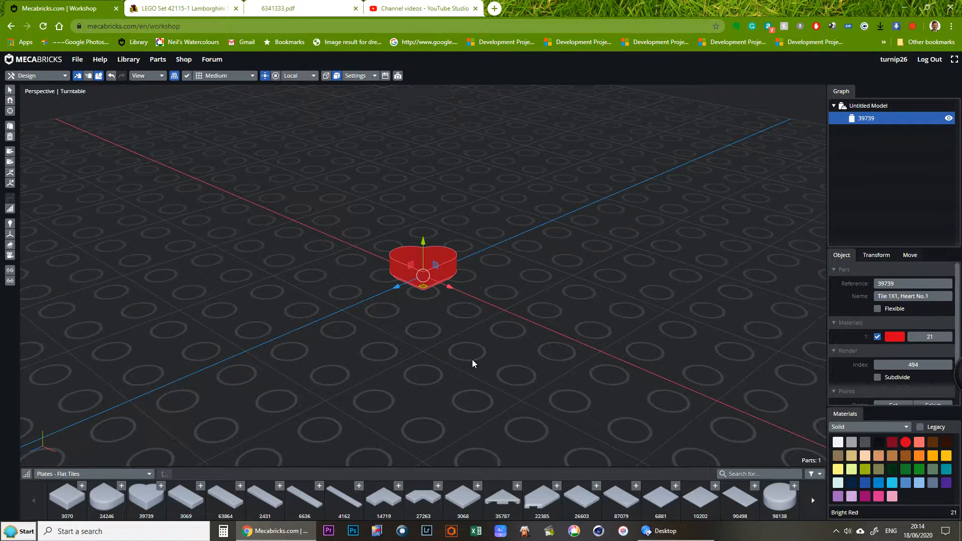
{"action": "right_click_drag", "start_coordinate": [489, 299], "coordinate": [404, 251]}
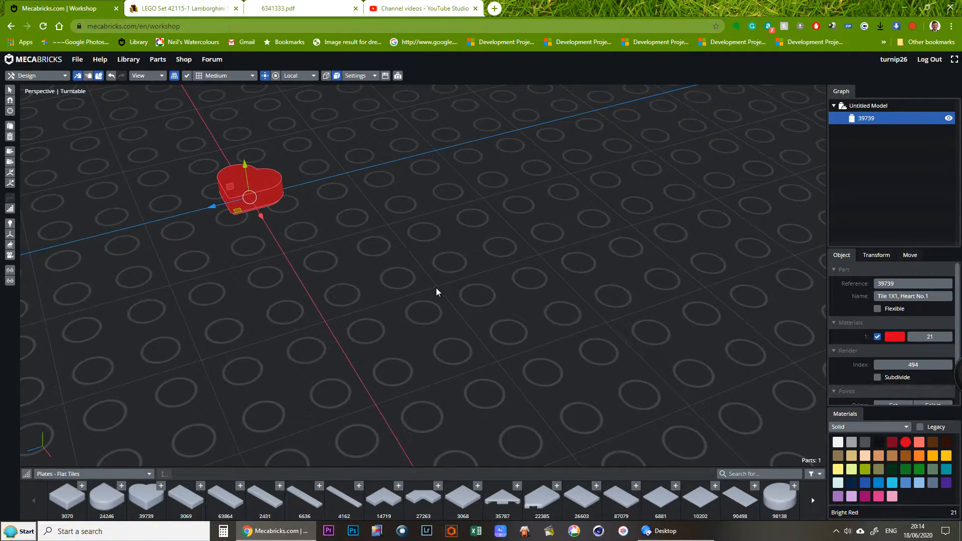
{"action": "left_click", "coordinate": [85, 75]}
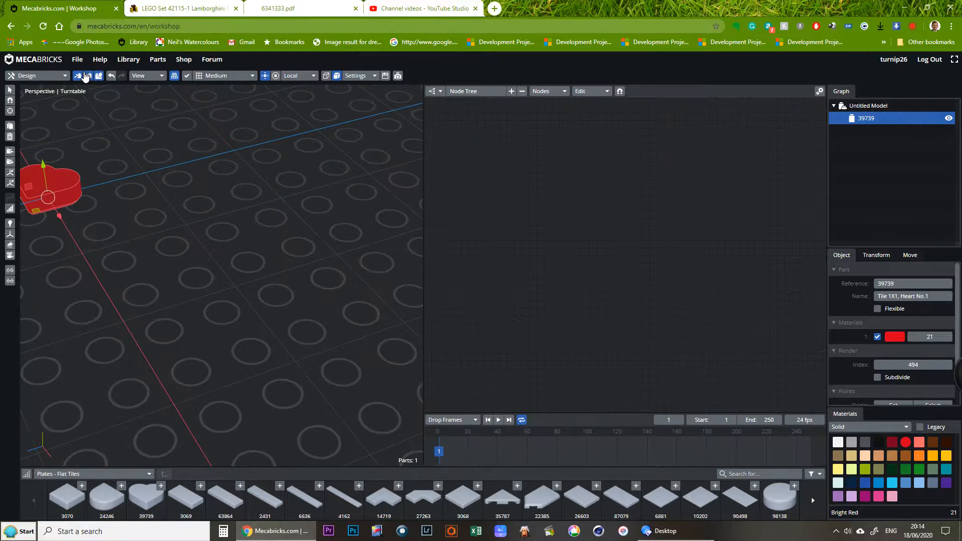
{"action": "right_click_drag", "start_coordinate": [135, 244], "coordinate": [230, 316]}
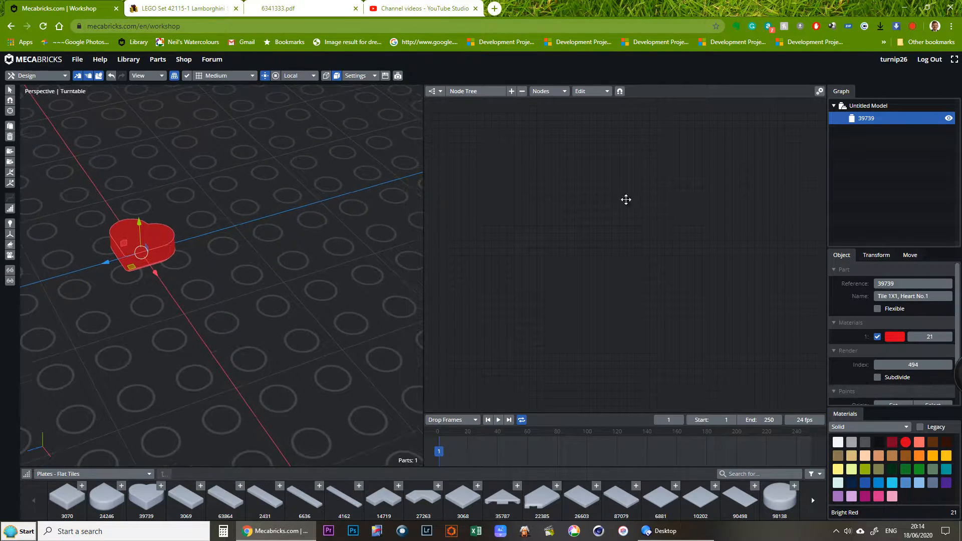
Step: Set the timeline's end frame to 200
{"action": "left_click", "coordinate": [772, 420]}
{"action": "type", "text": "200"}
{"action": "key", "text": "Return"}
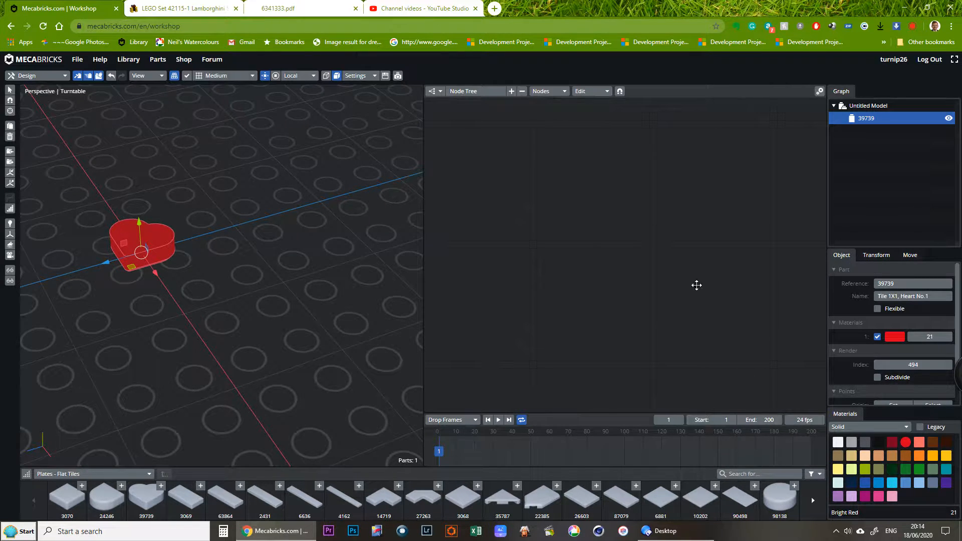
Step: Add a Frame Info node to the node tree
{"action": "left_click", "coordinate": [549, 94]}
{"action": "mouse_move", "coordinate": [565, 145]}
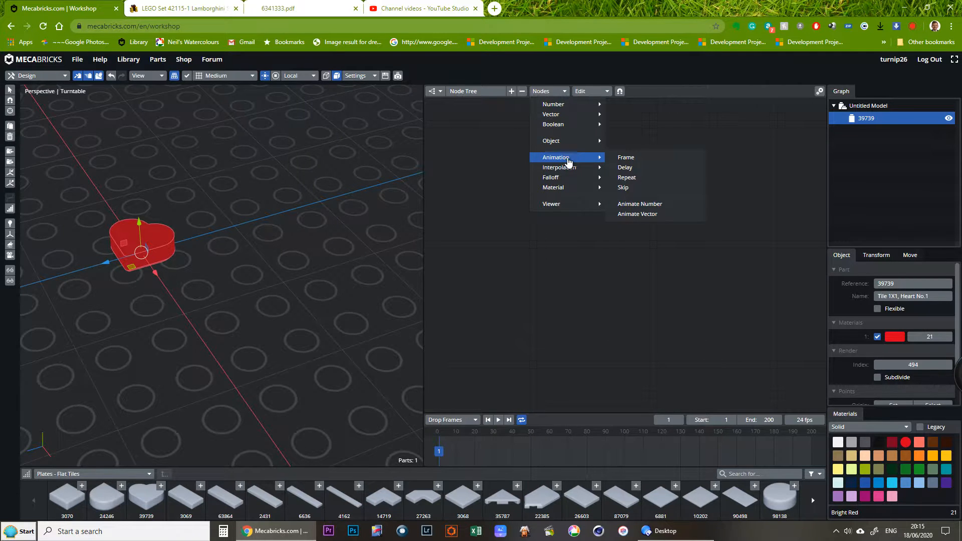
{"action": "left_click", "coordinate": [629, 158]}
{"action": "left_click", "coordinate": [446, 126]}
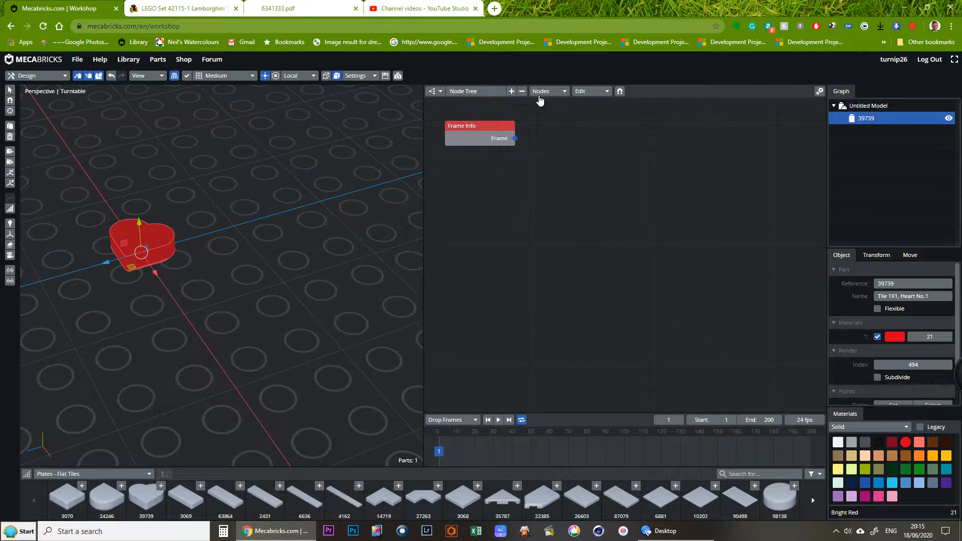
Step: Add a Viewer node and connect the Frame Info node's Frame output to its input
{"action": "left_click", "coordinate": [547, 91]}
{"action": "mouse_move", "coordinate": [553, 204]}
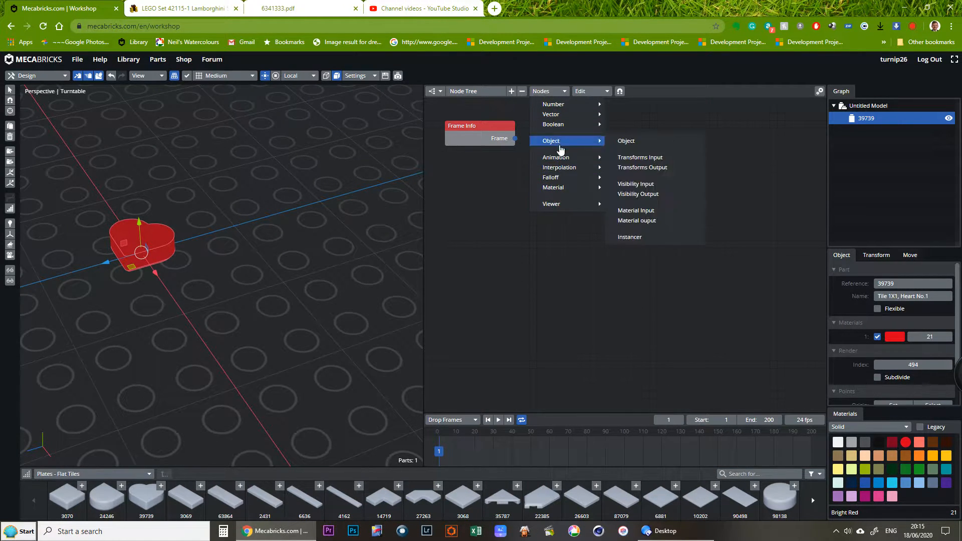
{"action": "left_click", "coordinate": [625, 204]}
{"action": "left_click", "coordinate": [588, 105]}
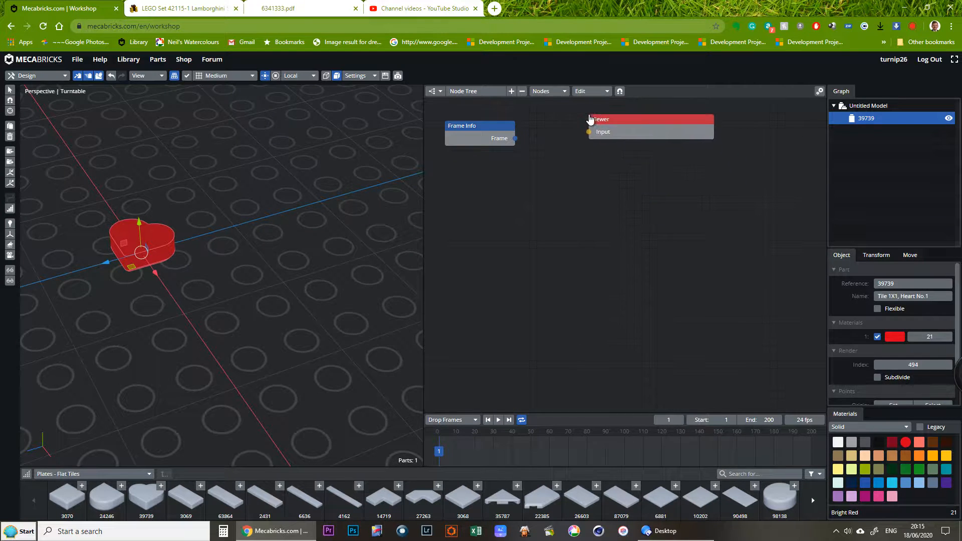
{"action": "left_click_drag", "start_coordinate": [590, 132], "coordinate": [517, 143]}
Step: Play the timeline to watch the frame value in the Viewer, align the Viewer with Frame Info, and return to frame 1
{"action": "left_click", "coordinate": [499, 421]}
{"action": "left_click_drag", "start_coordinate": [638, 133], "coordinate": [611, 140]}
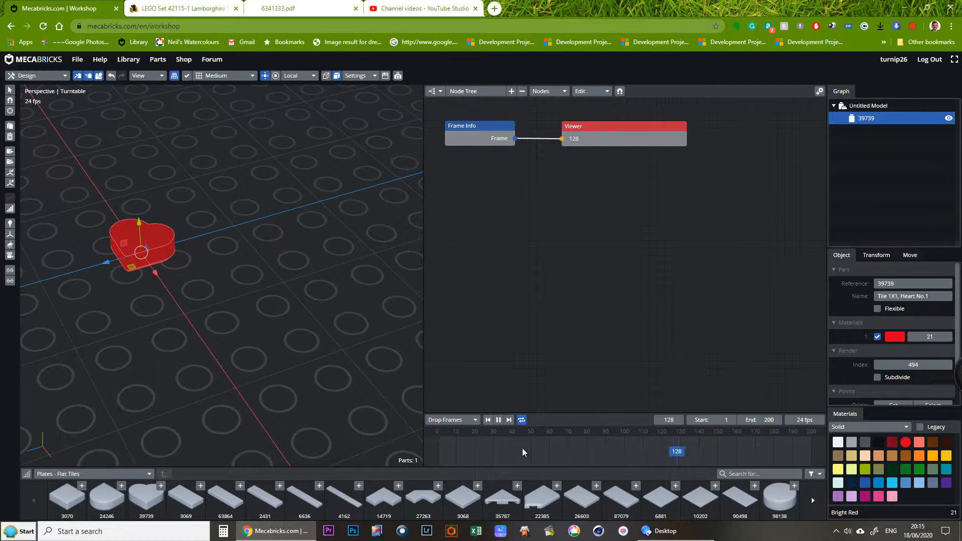
{"action": "left_click", "coordinate": [499, 421]}
{"action": "left_click_drag", "start_coordinate": [702, 453], "coordinate": [613, 453]}
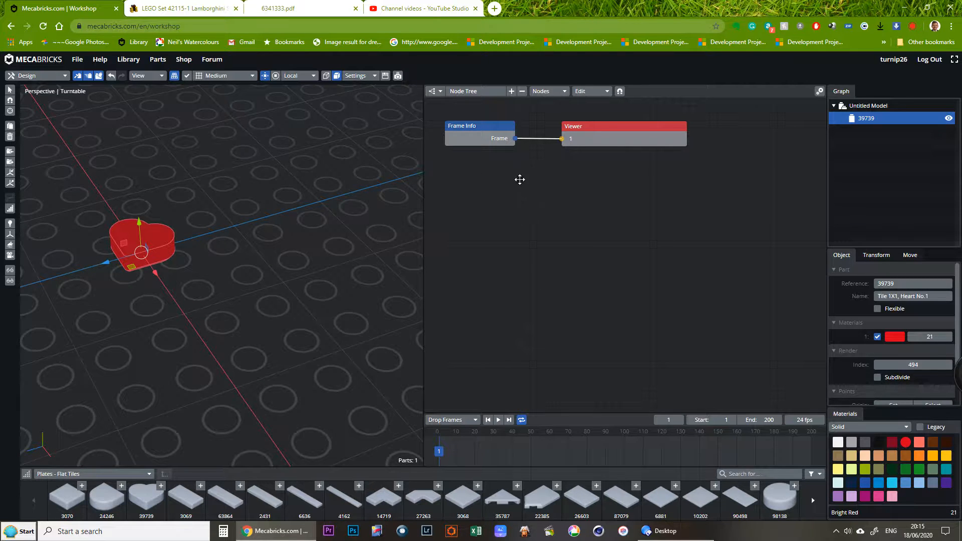
{"action": "left_click", "coordinate": [551, 92]}
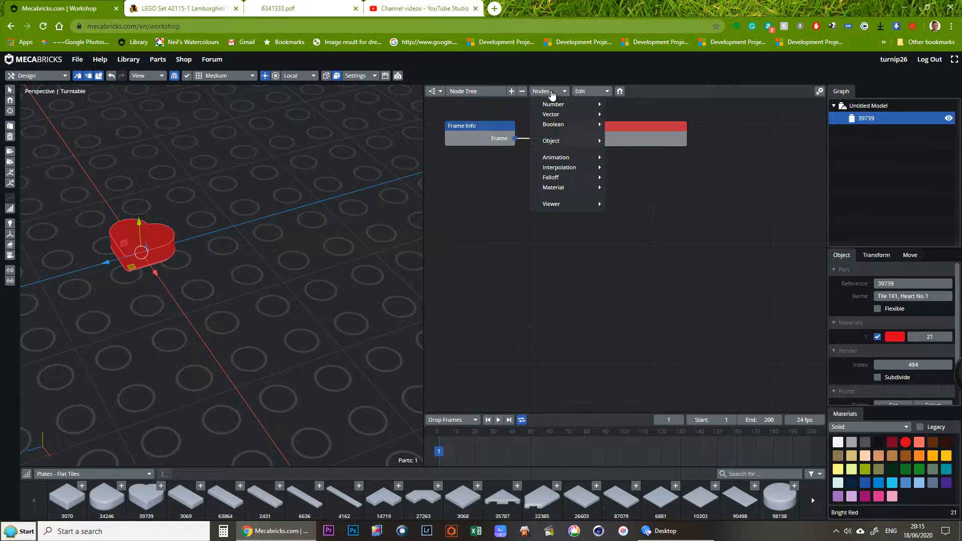
{"action": "mouse_move", "coordinate": [552, 116]}
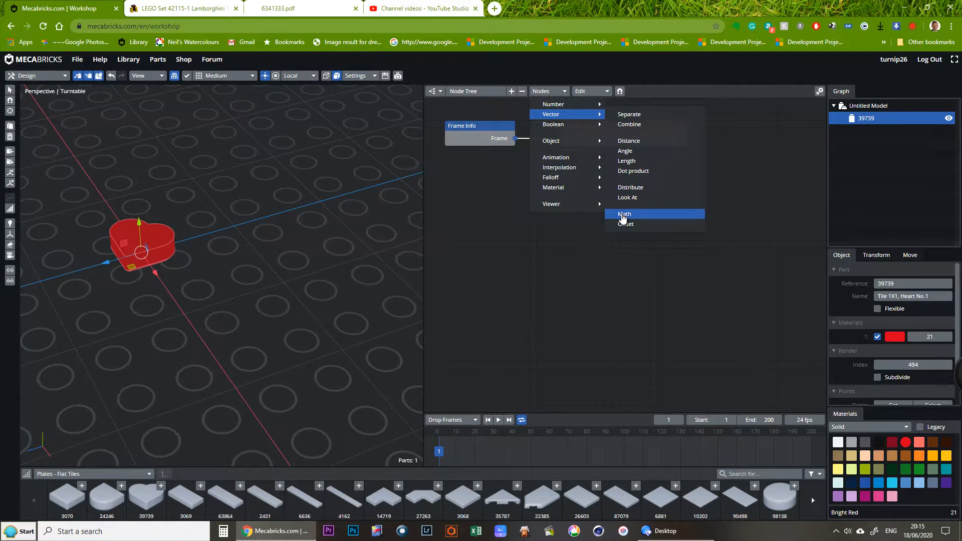
{"action": "mouse_move", "coordinate": [566, 149]}
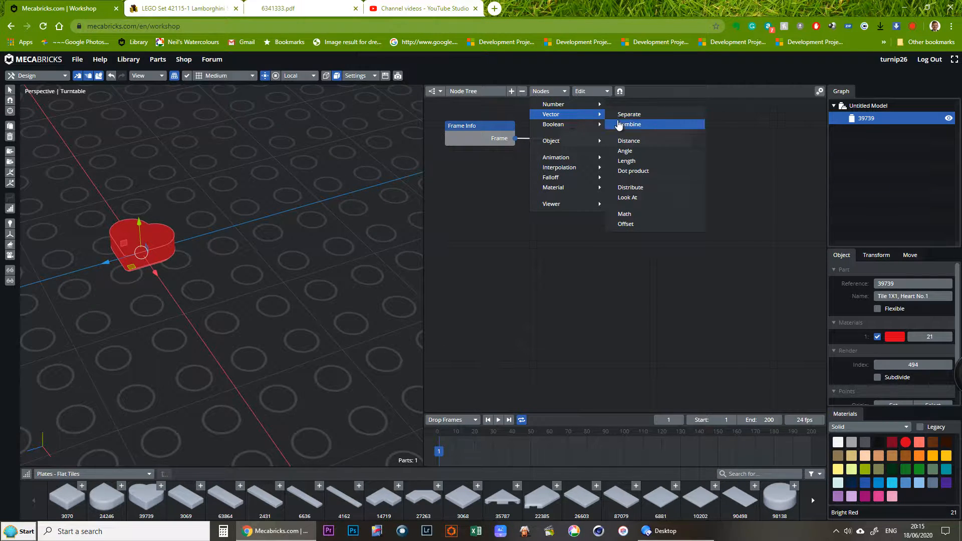
{"action": "left_click", "coordinate": [634, 216]}
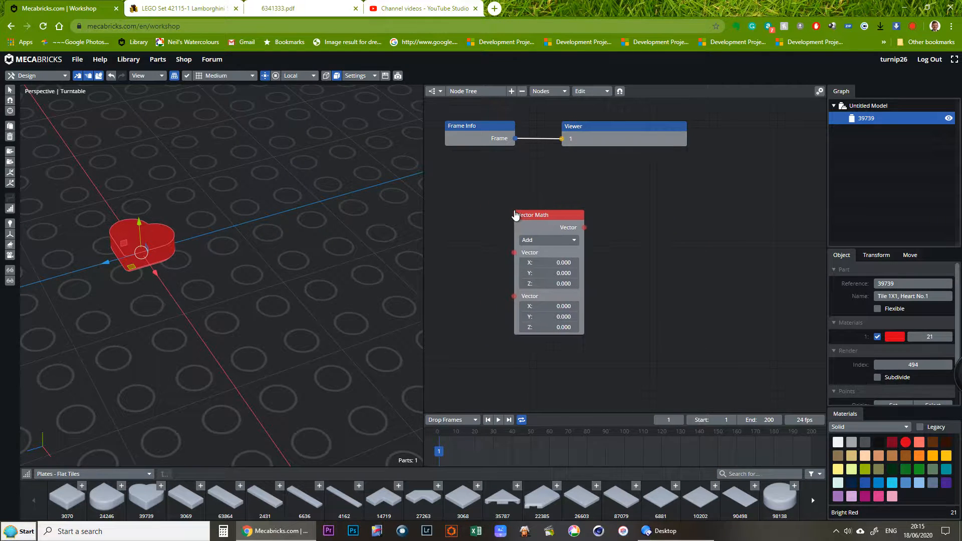
{"action": "left_click", "coordinate": [516, 213]}
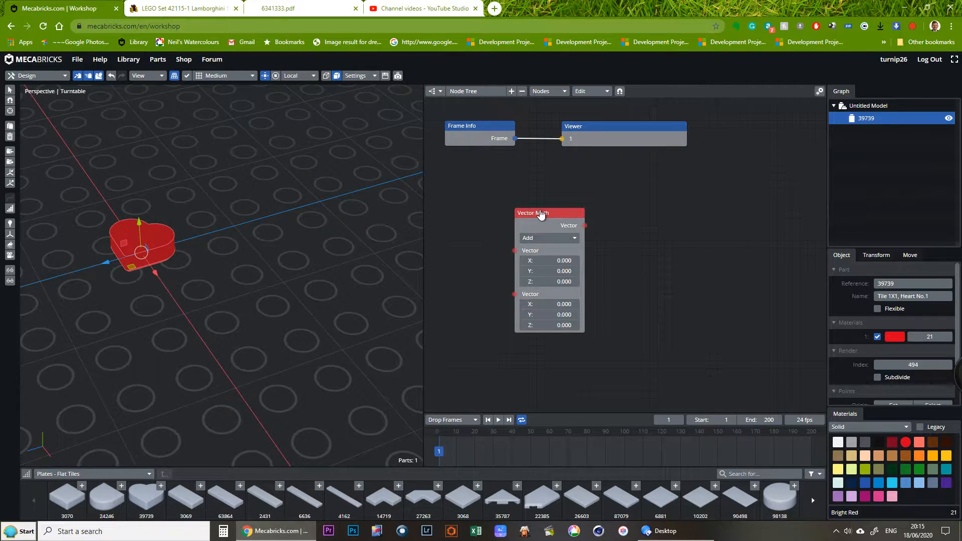
{"action": "key", "text": "Delete"}
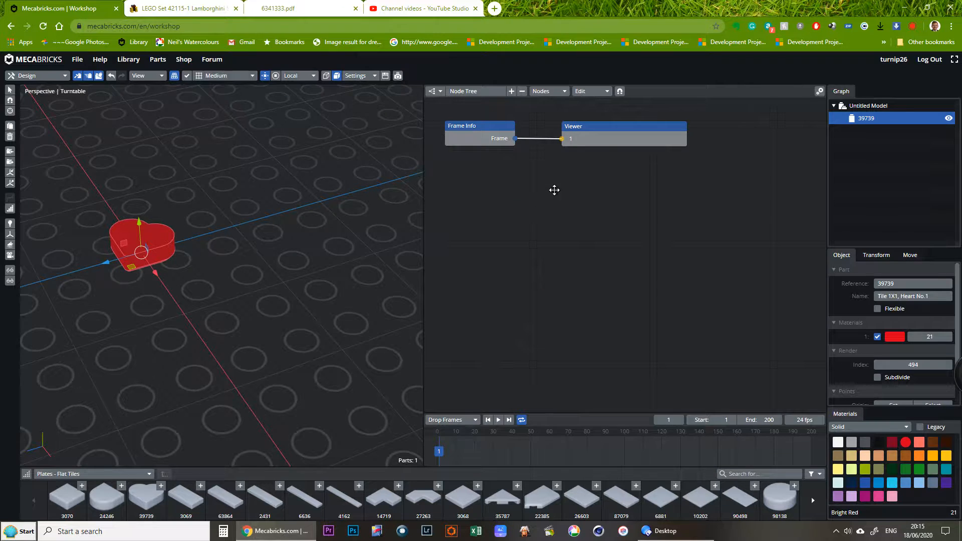
Step: Add an Animate Vector node and connect the Frame output to its Time input
{"action": "left_click", "coordinate": [549, 92]}
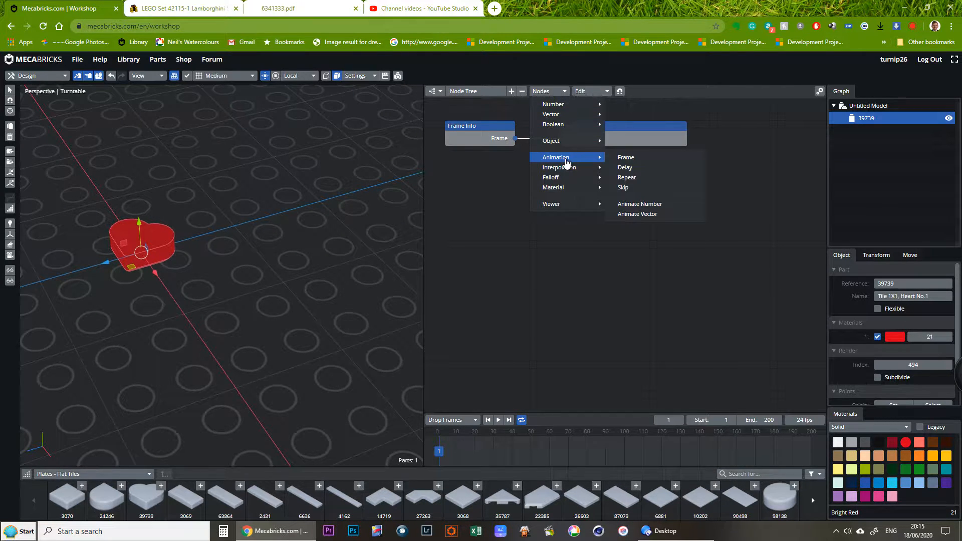
{"action": "left_click", "coordinate": [637, 214]}
{"action": "left_click", "coordinate": [500, 191]}
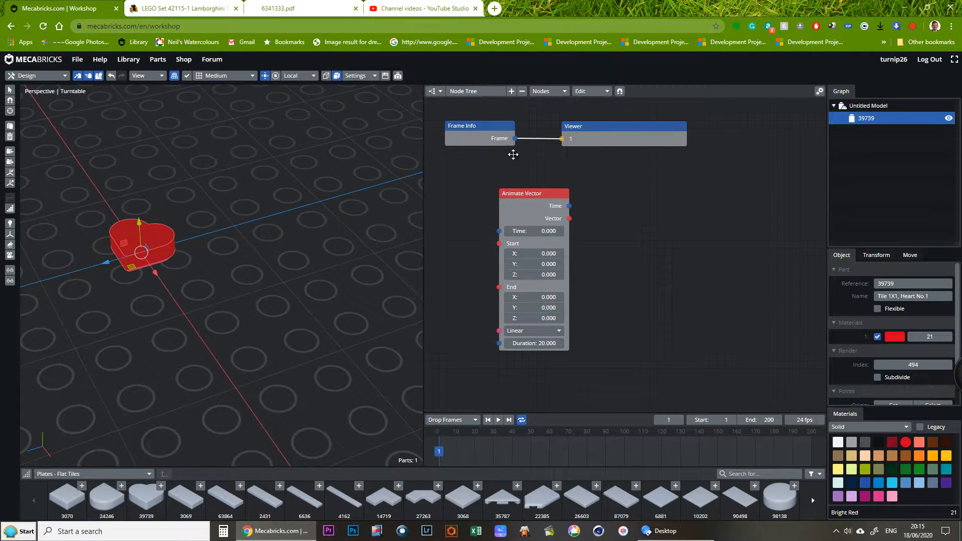
{"action": "left_click_drag", "start_coordinate": [516, 140], "coordinate": [501, 237]}
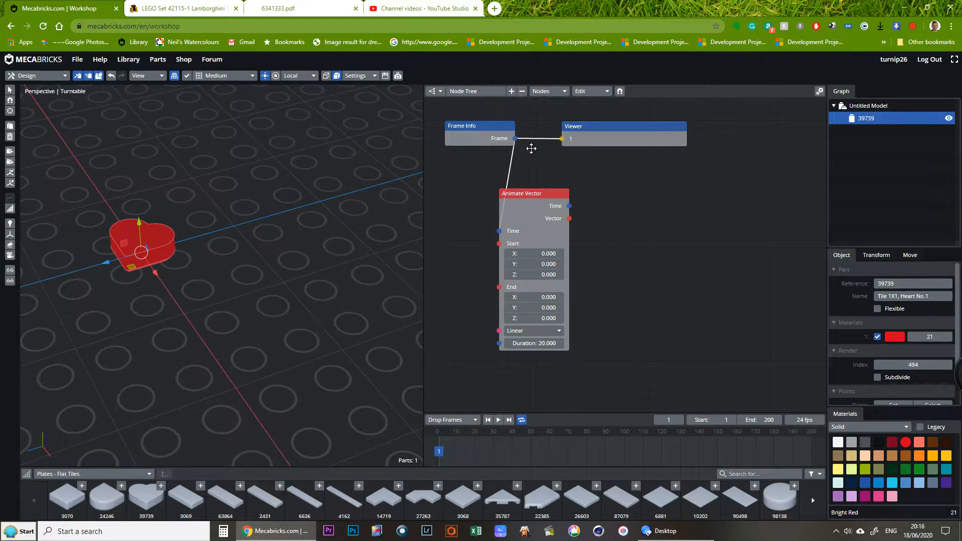
Step: Feed the Animate Vector's Time output into the Viewer and check its values by playing the timeline, returning to frame 1
{"action": "left_click_drag", "start_coordinate": [515, 139], "coordinate": [570, 210]}
{"action": "left_click_drag", "start_coordinate": [614, 133], "coordinate": [660, 140]}
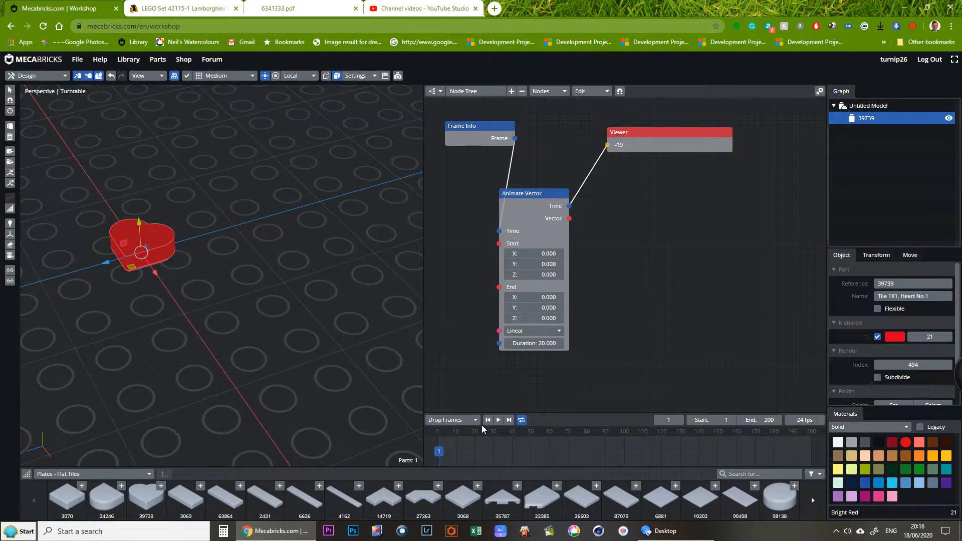
{"action": "left_click", "coordinate": [498, 420]}
{"action": "left_click", "coordinate": [498, 421]}
{"action": "left_click_drag", "start_coordinate": [615, 456], "coordinate": [389, 454]}
{"action": "left_click_drag", "start_coordinate": [559, 190], "coordinate": [581, 186]}
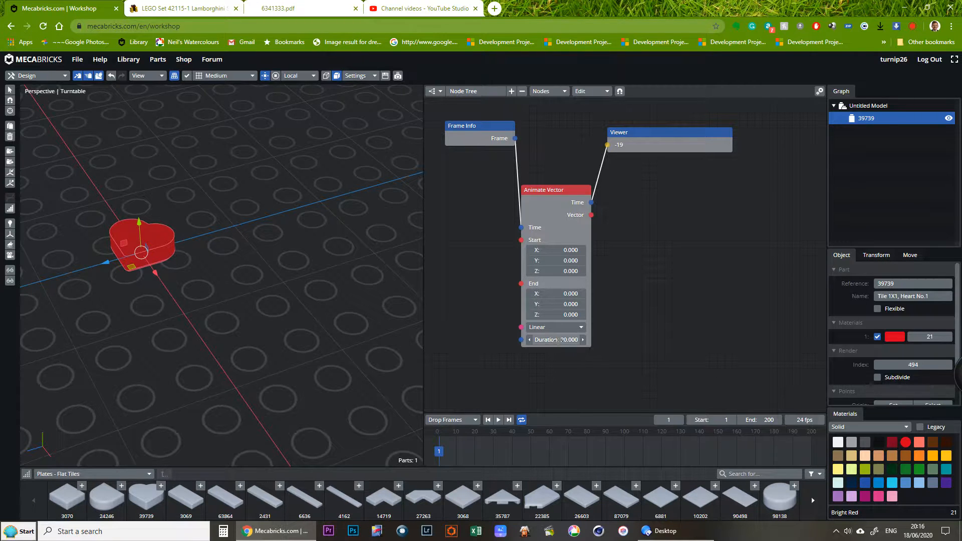
Step: Try an Animate Vector duration of 42.2 and check the Viewer values during playback, returning to frame 1
{"action": "left_click_drag", "start_coordinate": [565, 340], "coordinate": [675, 346]}
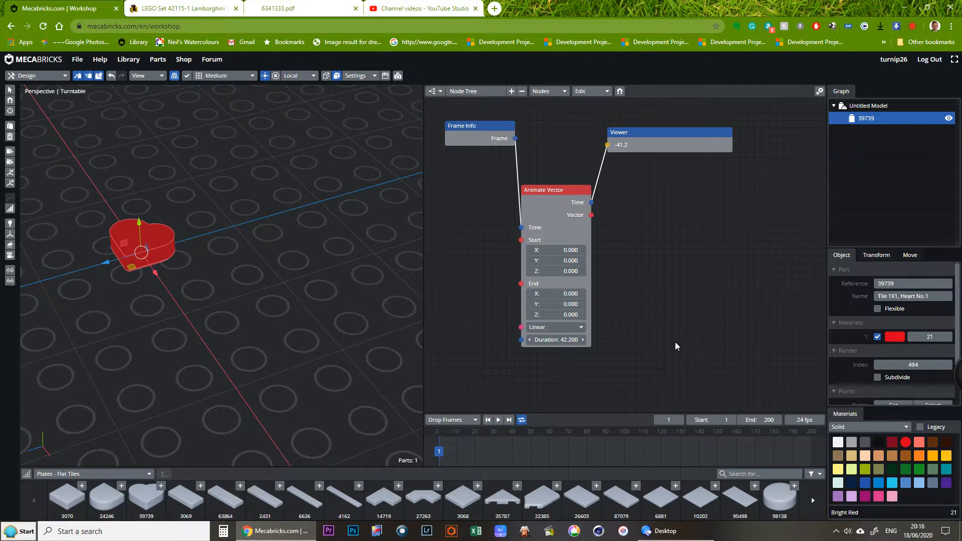
{"action": "left_click", "coordinate": [498, 420]}
{"action": "left_click", "coordinate": [498, 420]}
{"action": "left_click_drag", "start_coordinate": [530, 453], "coordinate": [341, 460]}
Step: Set the Animate Vector's duration to 50 and its Start Z value to 50
{"action": "left_click", "coordinate": [571, 340]}
{"action": "type", "text": "50"}
{"action": "key", "text": "Return"}
{"action": "left_click", "coordinate": [571, 271]}
{"action": "type", "text": "50"}
{"action": "key", "text": "Return"}
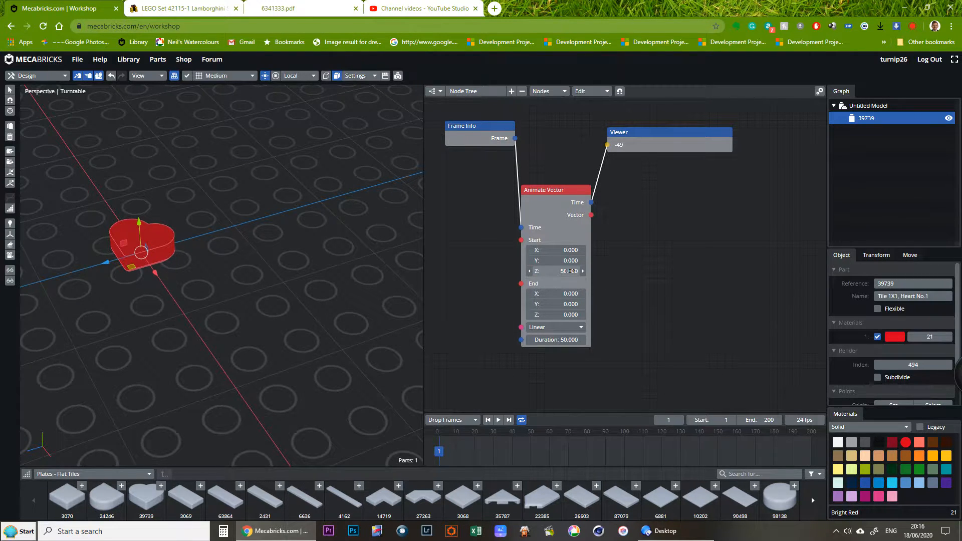
Step: Play the timeline to check the Viewer's time values against the new duration, and return to frame 1
{"action": "left_click", "coordinate": [497, 422]}
{"action": "left_click", "coordinate": [498, 422]}
{"action": "left_click_drag", "start_coordinate": [498, 453], "coordinate": [387, 459]}
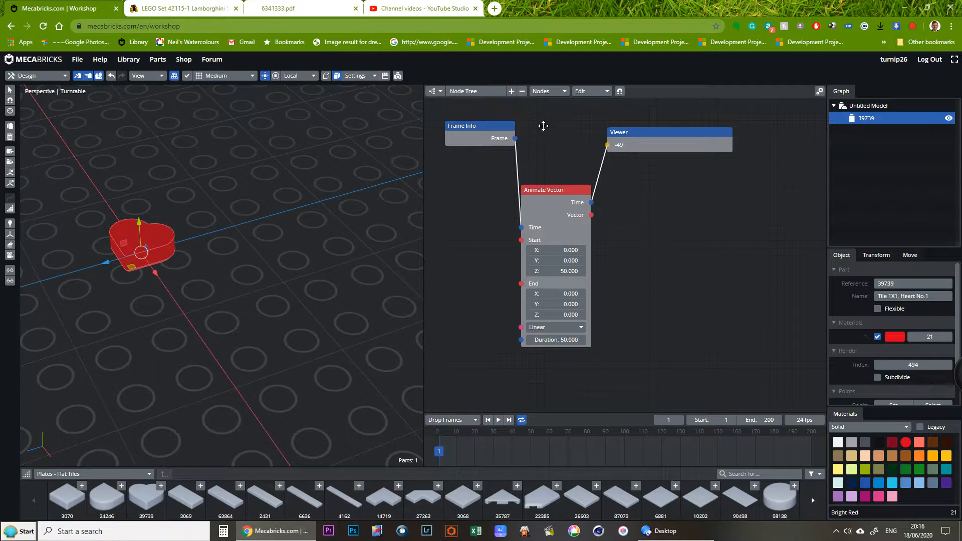
Step: Add a Transforms Output node and enable its X location
{"action": "left_click", "coordinate": [550, 94]}
{"action": "mouse_move", "coordinate": [554, 143]}
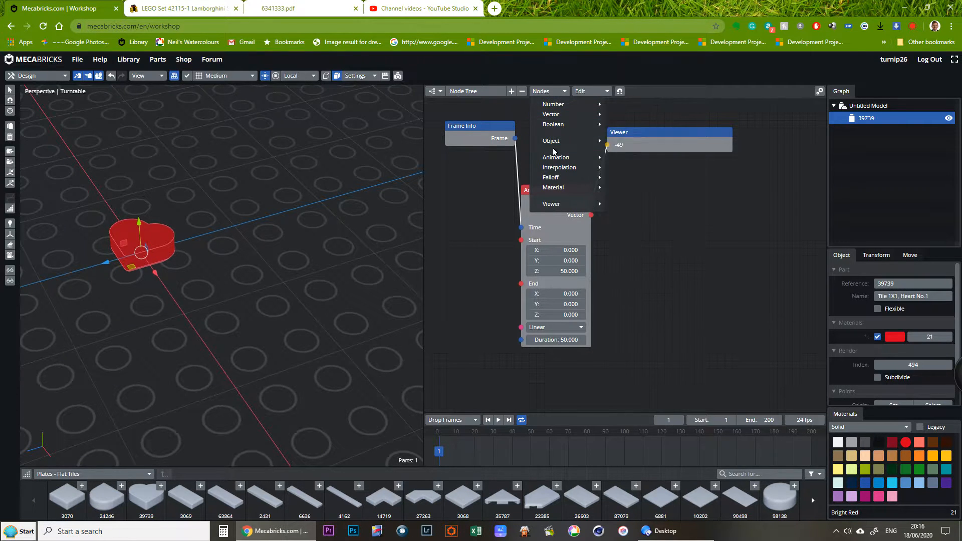
{"action": "left_click", "coordinate": [651, 169]}
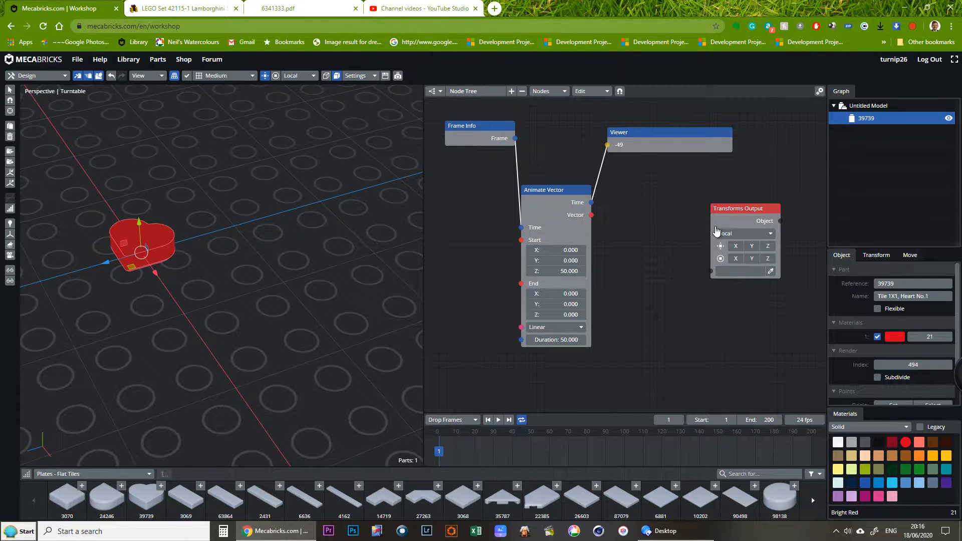
{"action": "left_click", "coordinate": [737, 247]}
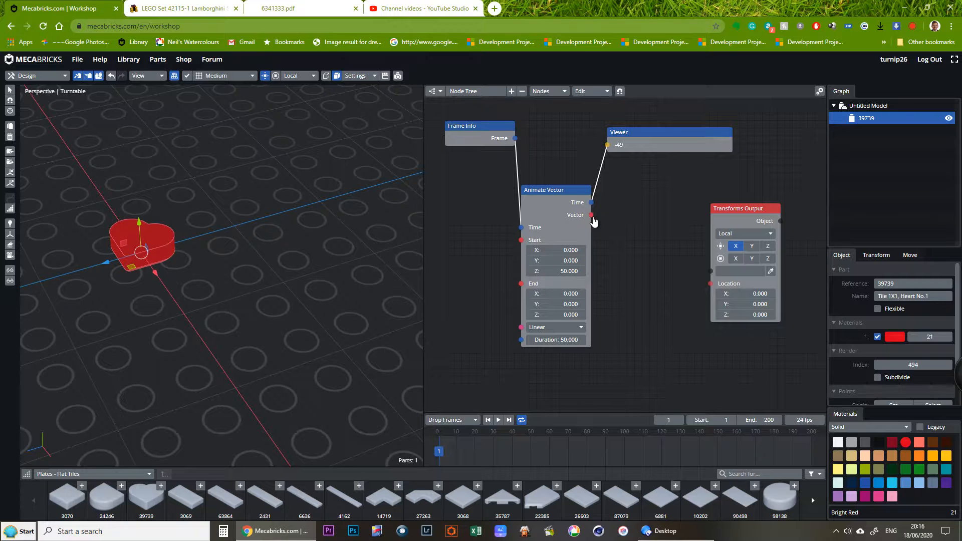
Step: Connect the Animate Vector's Vector output to the Transforms Output's Location and assign the heart tile as its object
{"action": "left_click_drag", "start_coordinate": [592, 216], "coordinate": [711, 285]}
{"action": "left_click", "coordinate": [771, 271]}
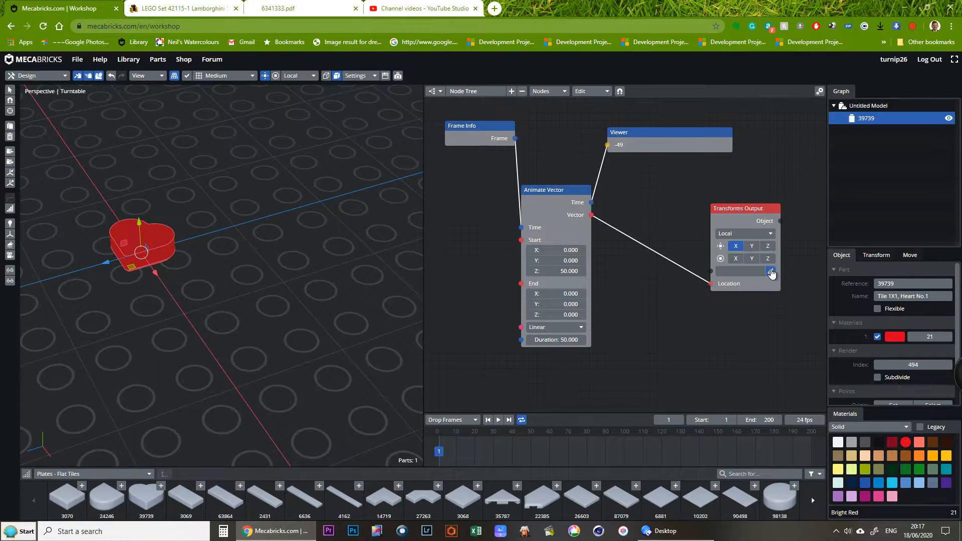
{"action": "left_click", "coordinate": [153, 244]}
Step: Play the timeline to check the heart tile's motion along X, and return to frame 1
{"action": "left_click", "coordinate": [503, 421]}
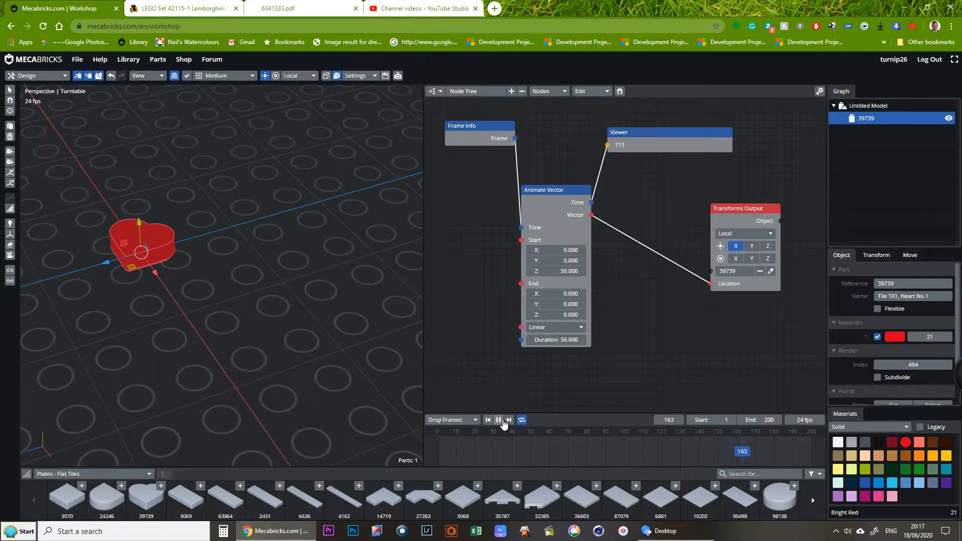
{"action": "left_click", "coordinate": [503, 421]}
{"action": "left_click_drag", "start_coordinate": [783, 454], "coordinate": [339, 459]}
Step: Switch the Transforms Output from X to Z location and reconnect the Animate Vector's Vector output to Location
{"action": "left_click", "coordinate": [736, 246]}
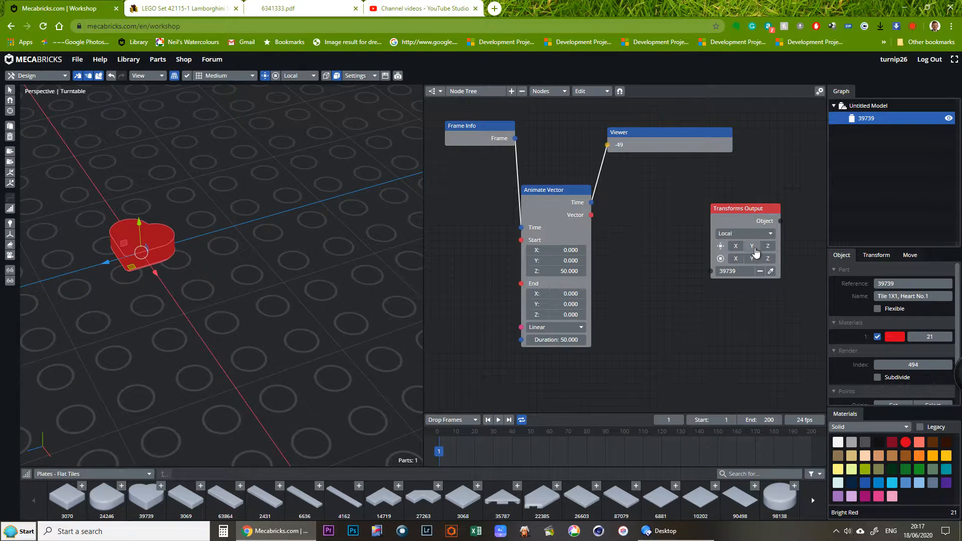
{"action": "left_click", "coordinate": [768, 245]}
{"action": "left_click_drag", "start_coordinate": [708, 283], "coordinate": [592, 220]}
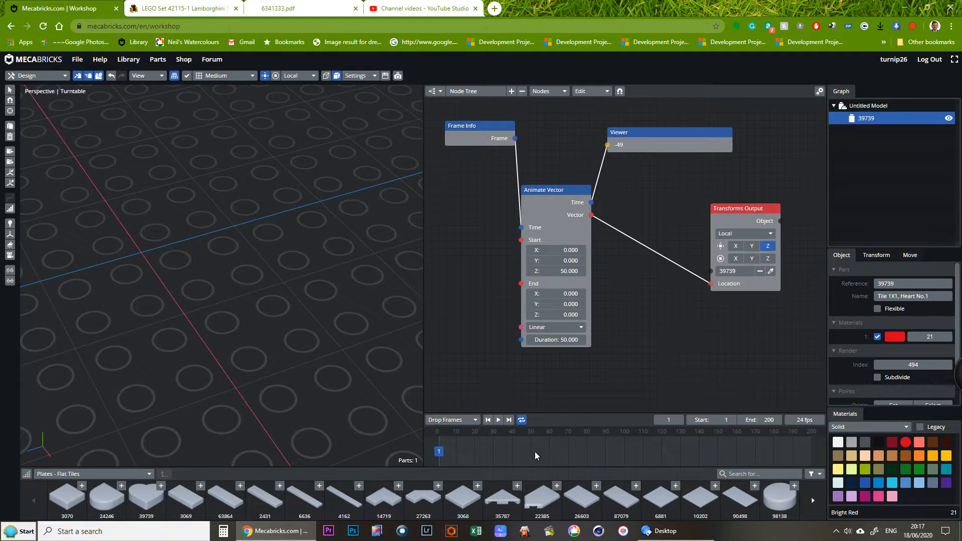
Step: Play the timeline to check the heart tile's motion along Z, and return to frame 1
{"action": "scroll", "coordinate": [243, 323], "scroll_direction": "down", "scroll_amount": 5}
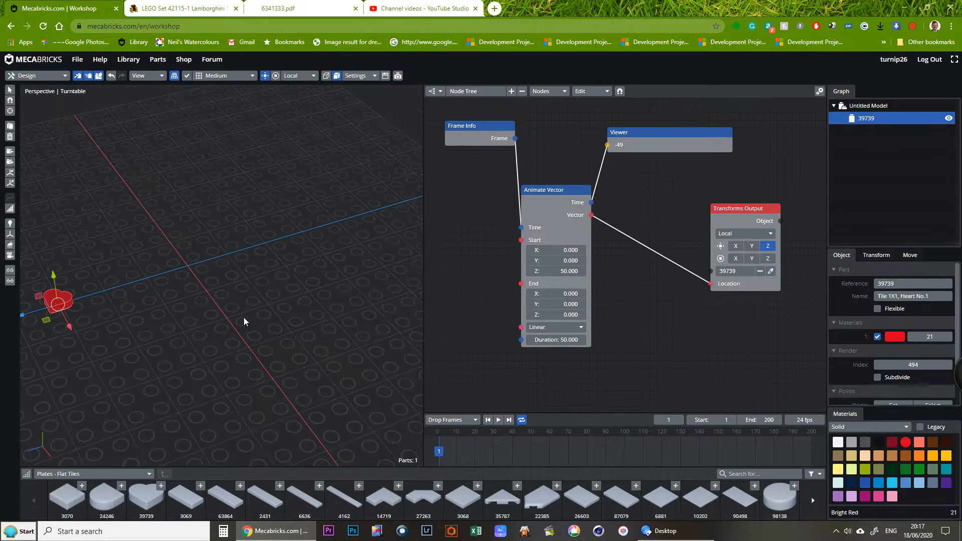
{"action": "left_click", "coordinate": [499, 421]}
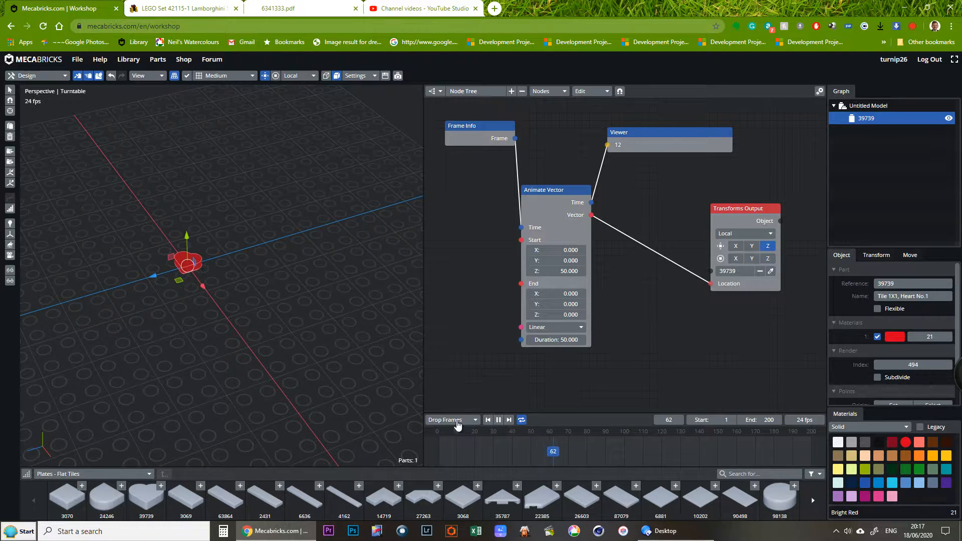
{"action": "middle_click_drag", "start_coordinate": [206, 336], "coordinate": [230, 312]}
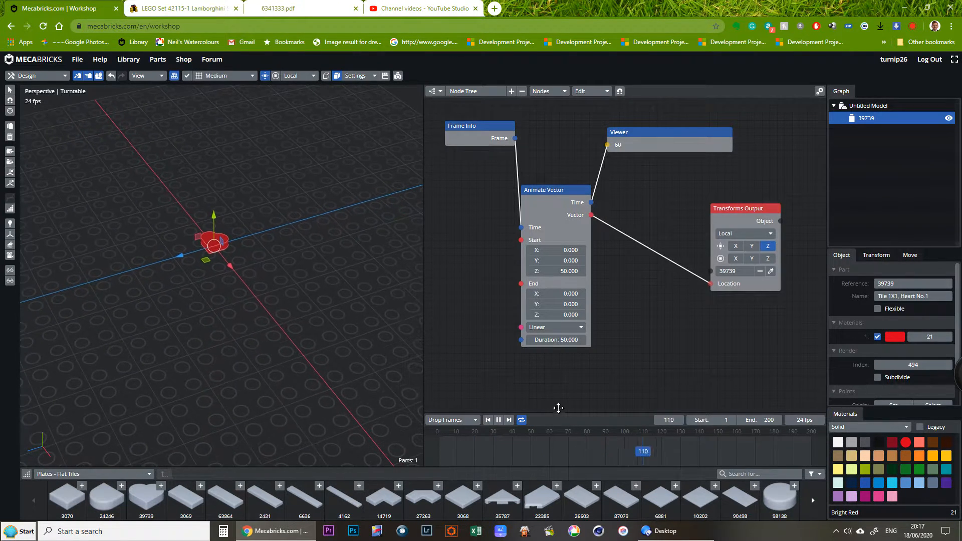
{"action": "left_click", "coordinate": [501, 420]}
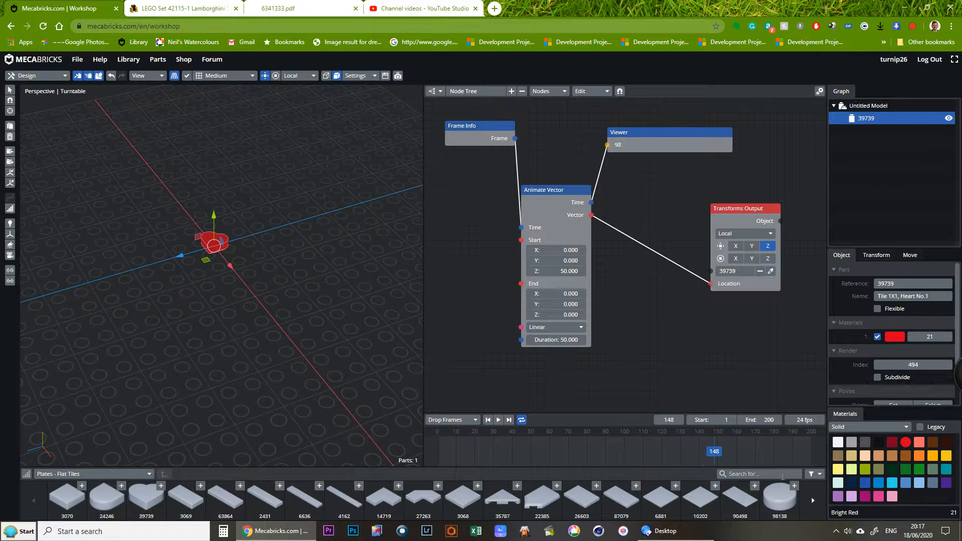
{"action": "left_click_drag", "start_coordinate": [713, 453], "coordinate": [365, 444]}
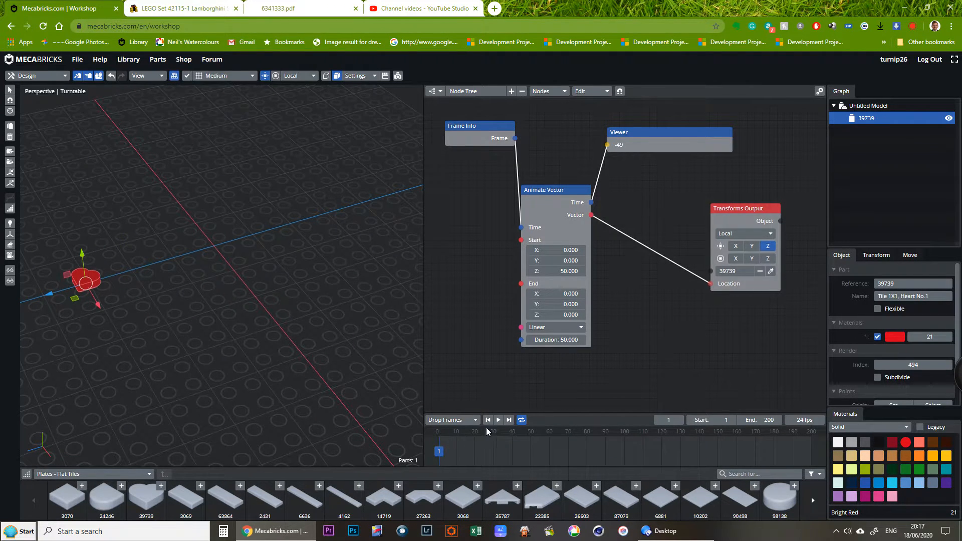
Step: Add a second Animate Vector node beside the first and connect the first node's Time output to its Time input
{"action": "left_click_drag", "start_coordinate": [538, 193], "coordinate": [476, 191]}
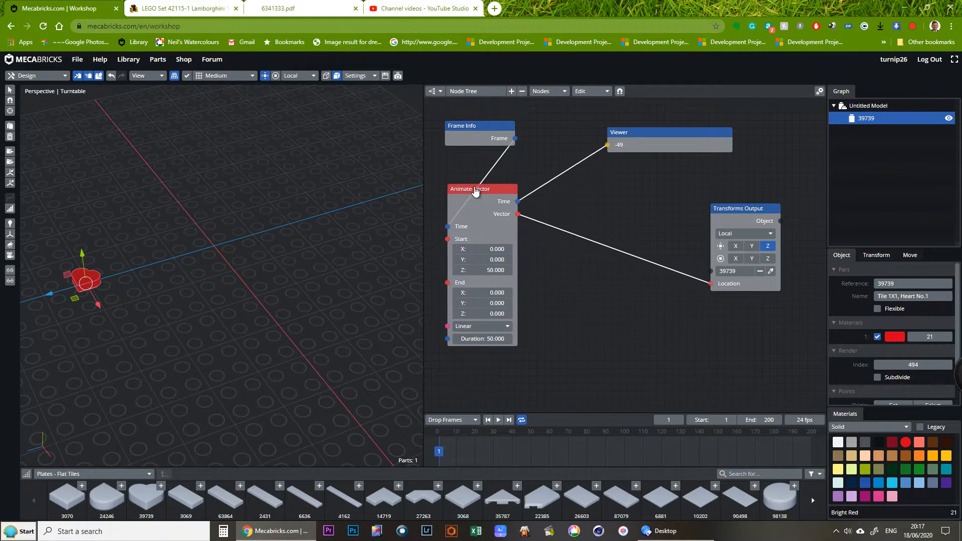
{"action": "left_click", "coordinate": [545, 95]}
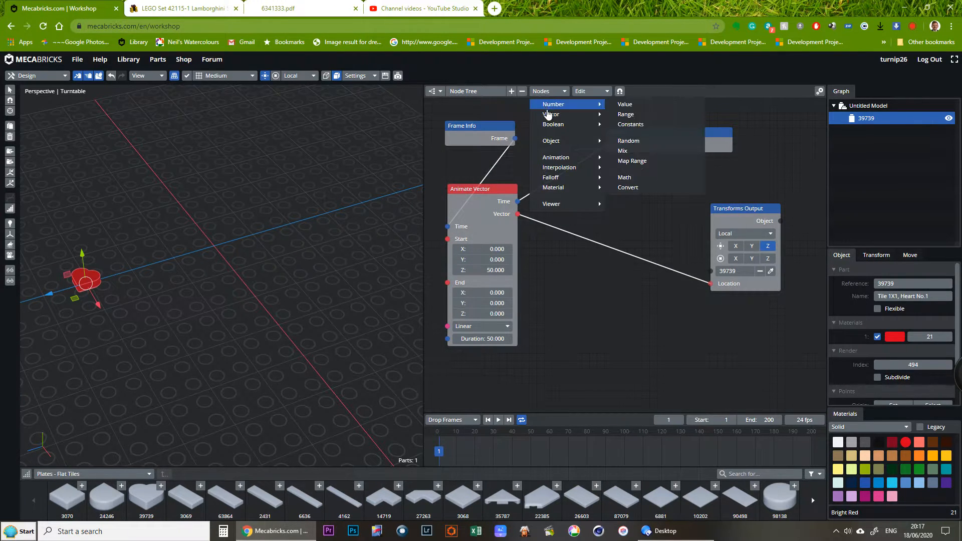
{"action": "mouse_move", "coordinate": [551, 131]}
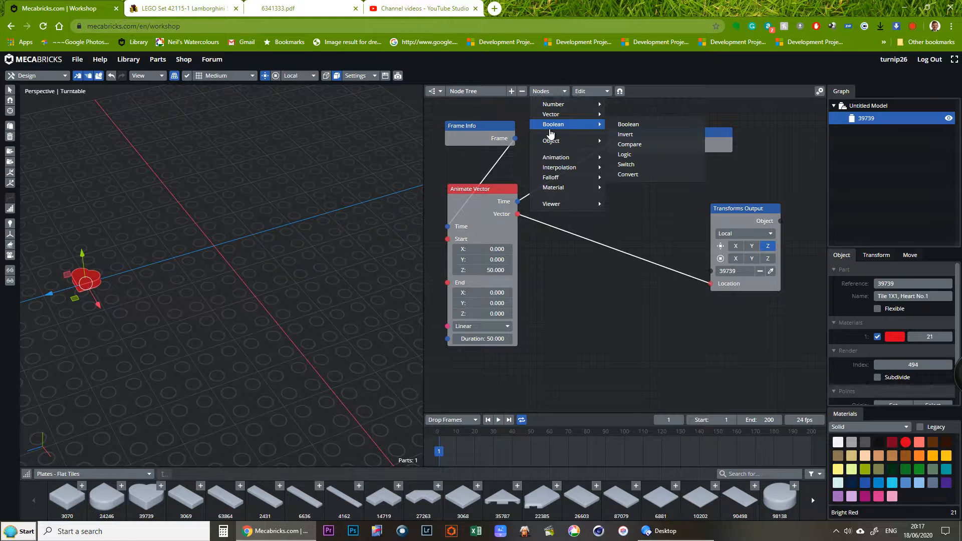
{"action": "mouse_move", "coordinate": [567, 158]}
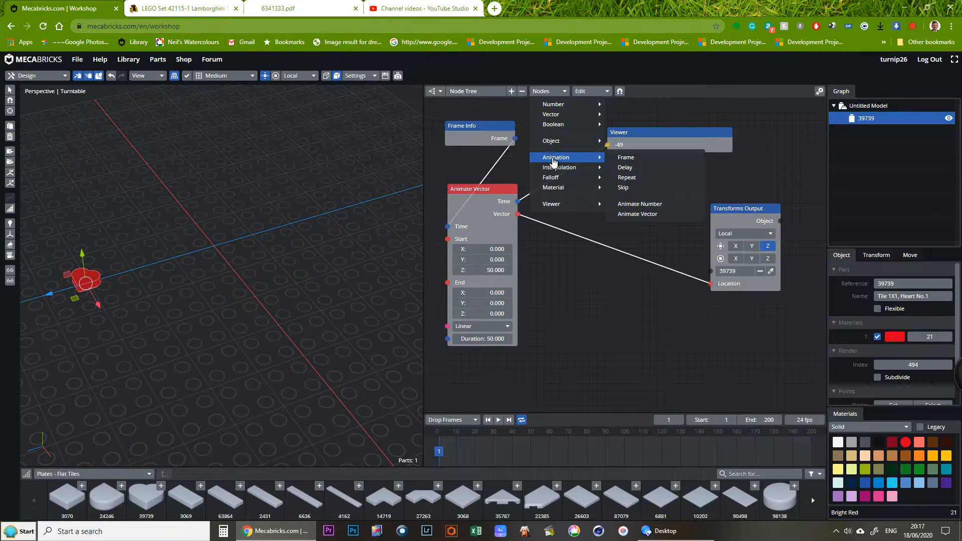
{"action": "left_click", "coordinate": [637, 214]}
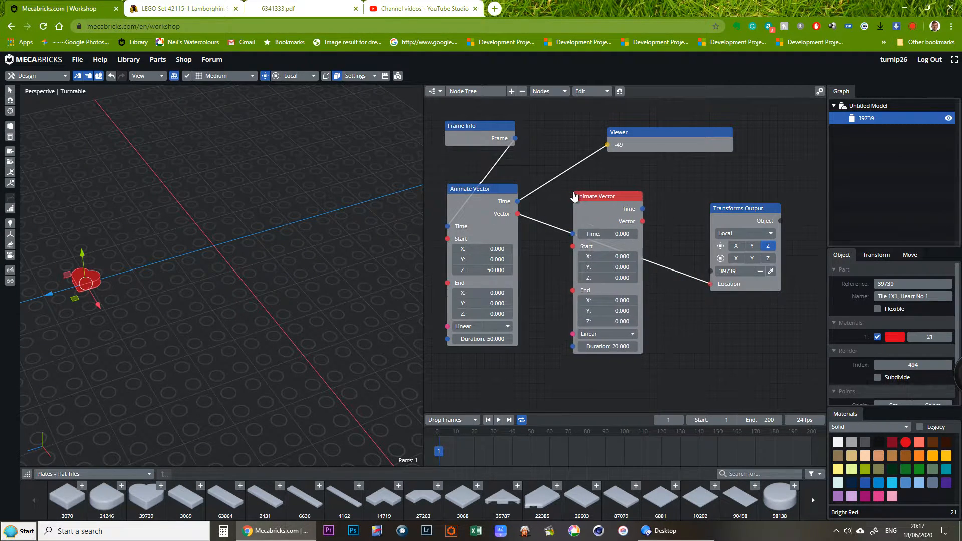
{"action": "left_click_drag", "start_coordinate": [519, 202], "coordinate": [575, 248]}
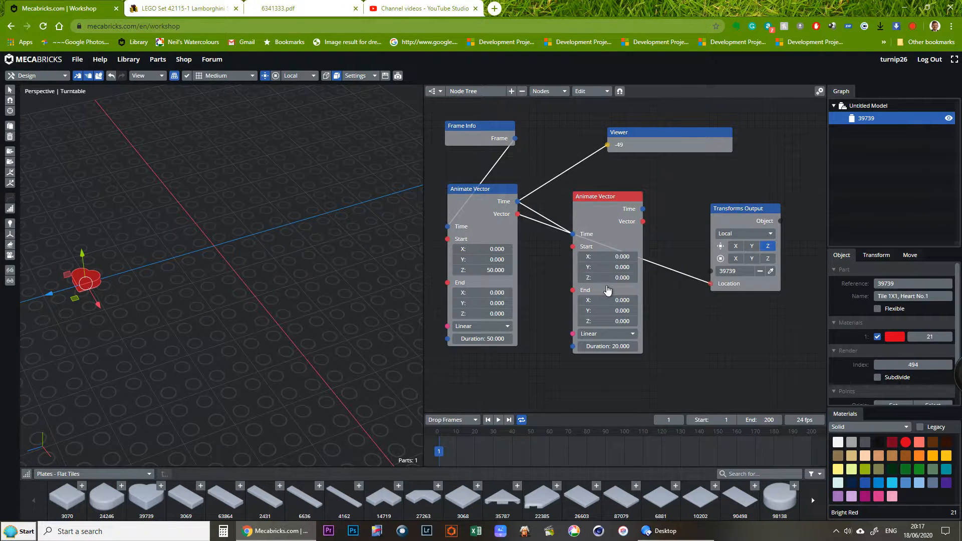
{"action": "mouse_move", "coordinate": [599, 203]}
{"action": "left_mouse_down"}
{"action": "mouse_move", "coordinate": [573, 204]}
{"action": "mouse_move", "coordinate": [582, 197]}
{"action": "left_mouse_up"}
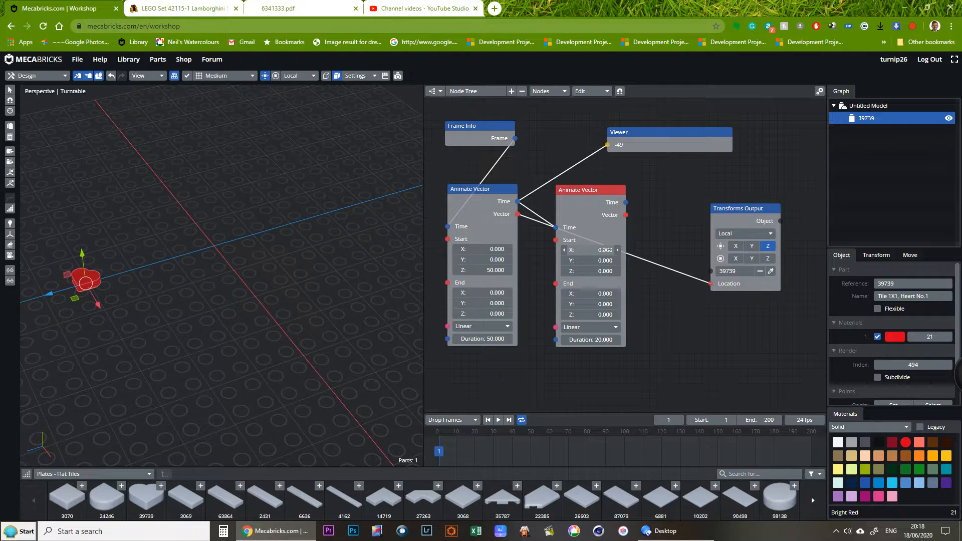
Step: Set the second Animate Vector's Start X to 50 and its Duration to 50
{"action": "left_click_drag", "start_coordinate": [607, 250], "coordinate": [620, 253]}
{"action": "left_click", "coordinate": [596, 251]}
{"action": "type", "text": "50"}
{"action": "key", "text": "Return"}
{"action": "left_click", "coordinate": [585, 341]}
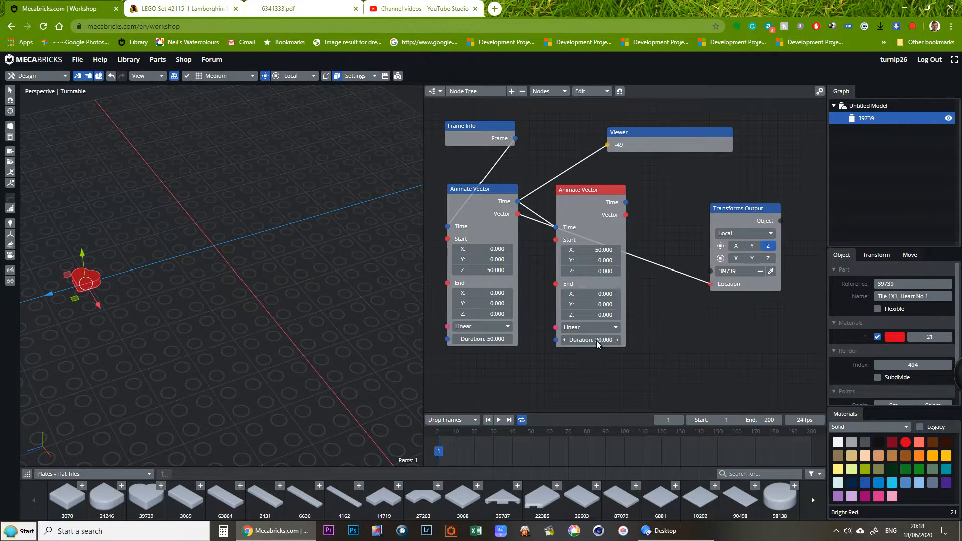
{"action": "type", "text": "50"}
{"action": "key", "text": "Return"}
Step: Enable X location alongside Z on the Transforms Output and connect the second Animate Vector's Vector output to Location
{"action": "left_click_drag", "start_coordinate": [580, 194], "coordinate": [575, 257]}
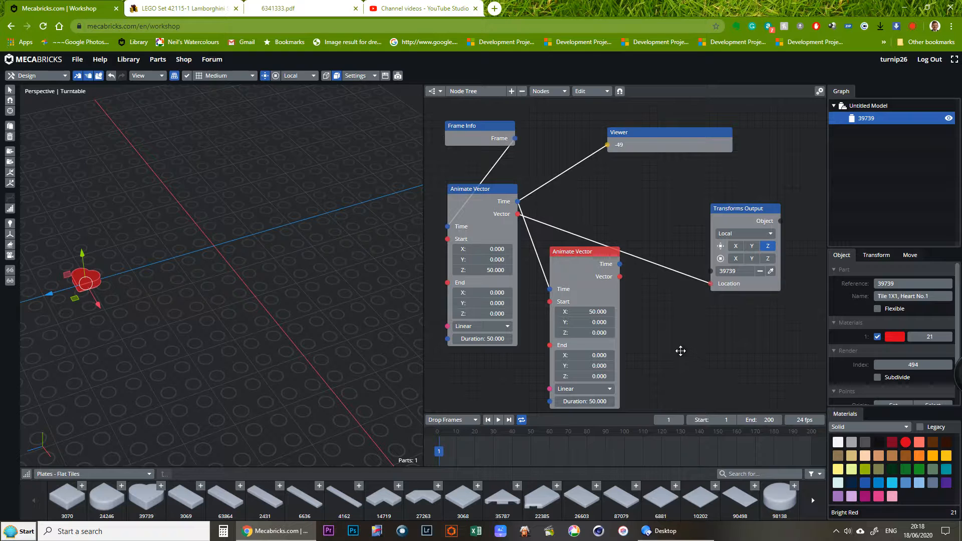
{"action": "mouse_move", "coordinate": [620, 277]}
{"action": "left_mouse_down"}
{"action": "mouse_move", "coordinate": [707, 288]}
{"action": "mouse_move", "coordinate": [620, 282]}
{"action": "left_mouse_up"}
{"action": "left_click", "coordinate": [736, 246]}
{"action": "left_click_drag", "start_coordinate": [619, 277], "coordinate": [711, 285]}
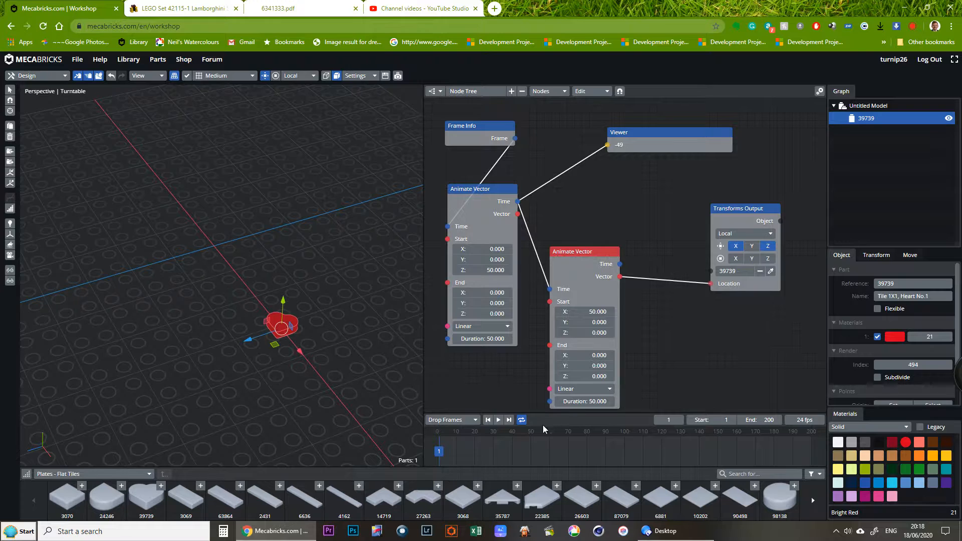
Step: Play the timeline to check the motion driven by the second Animate Vector, and return to frame 1
{"action": "left_click", "coordinate": [499, 420]}
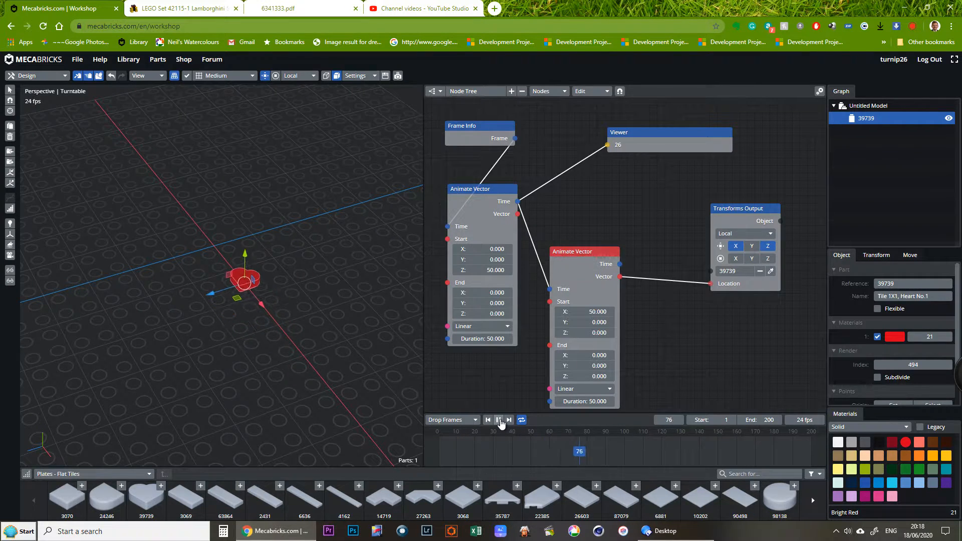
{"action": "left_click", "coordinate": [499, 420]}
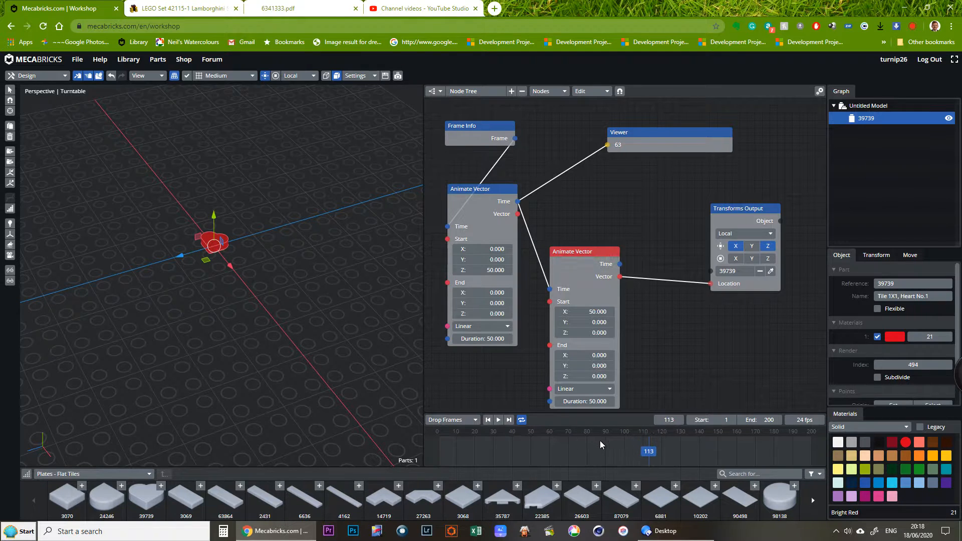
{"action": "left_click_drag", "start_coordinate": [658, 451], "coordinate": [345, 443]}
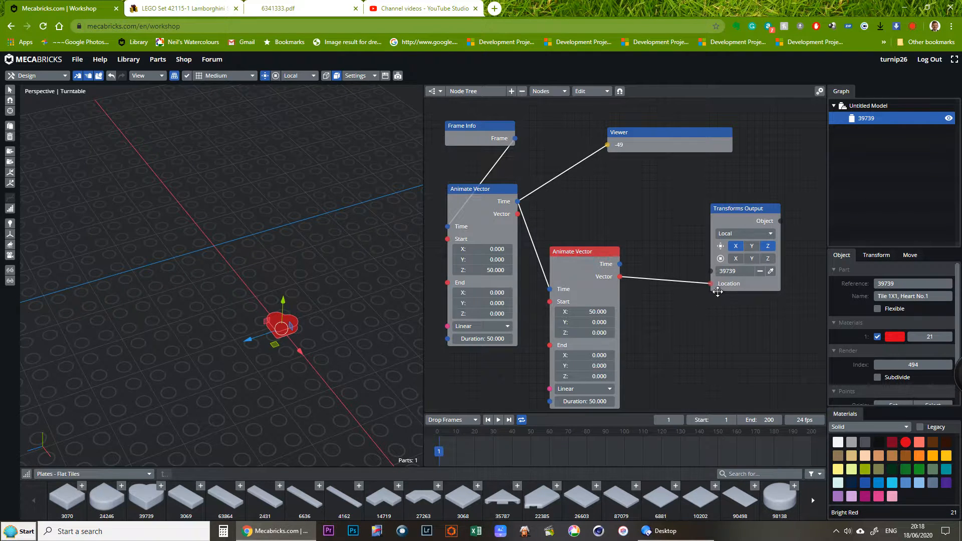
Step: Disconnect the Transforms Output's Location and add a Vector Math node between the Animate Vector and Transforms Output nodes
{"action": "left_click_drag", "start_coordinate": [712, 285], "coordinate": [666, 299]}
{"action": "left_click_drag", "start_coordinate": [739, 210], "coordinate": [769, 208]}
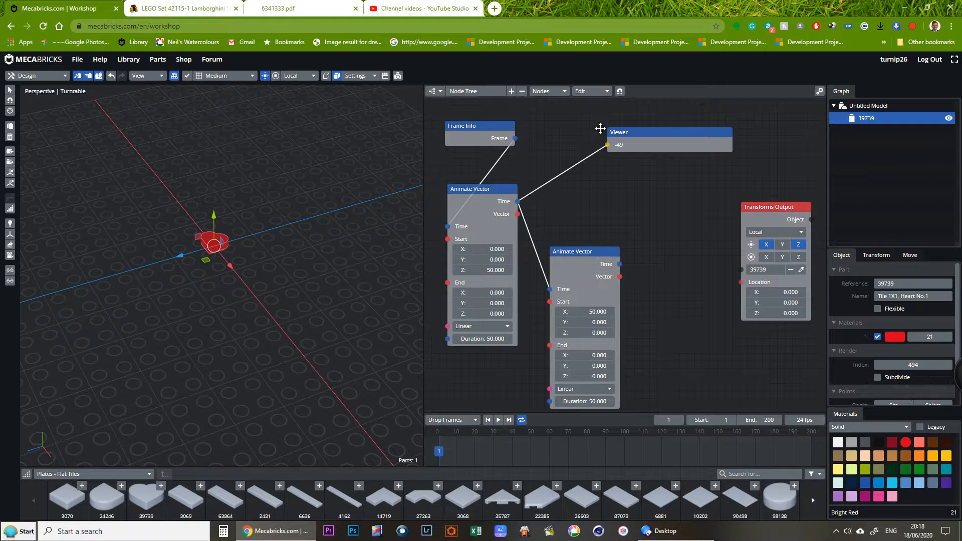
{"action": "left_click", "coordinate": [551, 93]}
{"action": "mouse_move", "coordinate": [552, 115]}
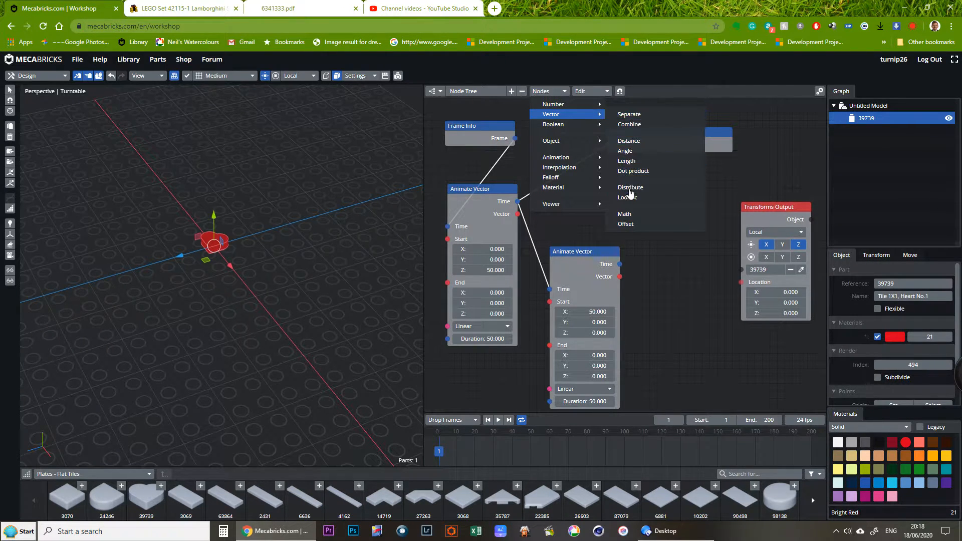
{"action": "left_click", "coordinate": [625, 215]}
{"action": "left_click", "coordinate": [641, 168]}
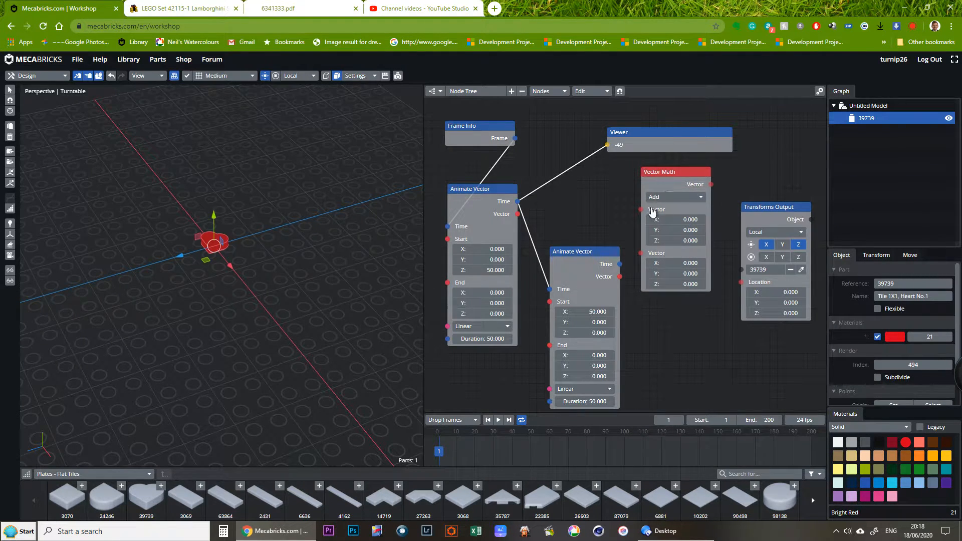
Step: Connect both Animate Vector outputs to the Vector Math inputs, and the Vector Math output to the Transforms Output's Location
{"action": "left_click_drag", "start_coordinate": [582, 255], "coordinate": [563, 238]}
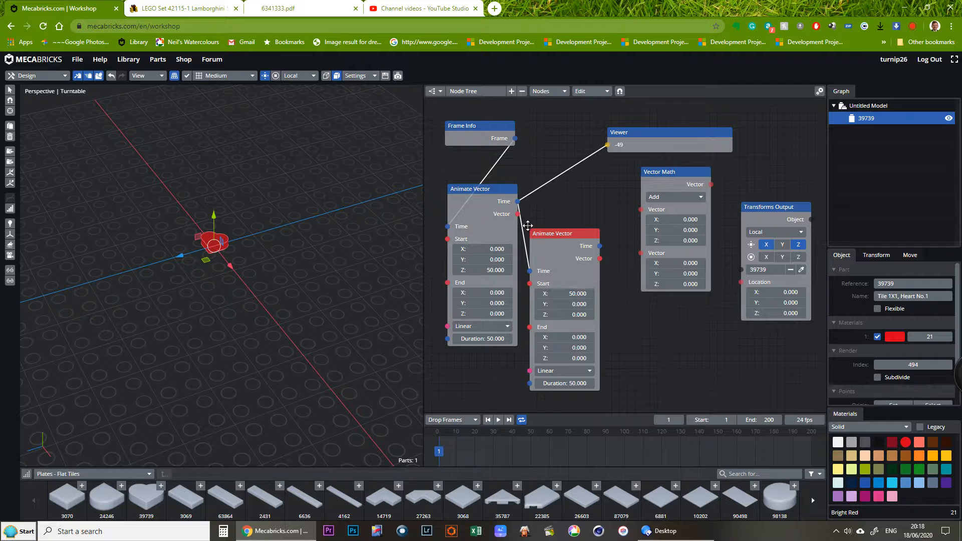
{"action": "left_click_drag", "start_coordinate": [518, 214], "coordinate": [642, 211]}
{"action": "left_click_drag", "start_coordinate": [599, 262], "coordinate": [644, 228]}
{"action": "left_click_drag", "start_coordinate": [672, 178], "coordinate": [742, 284]}
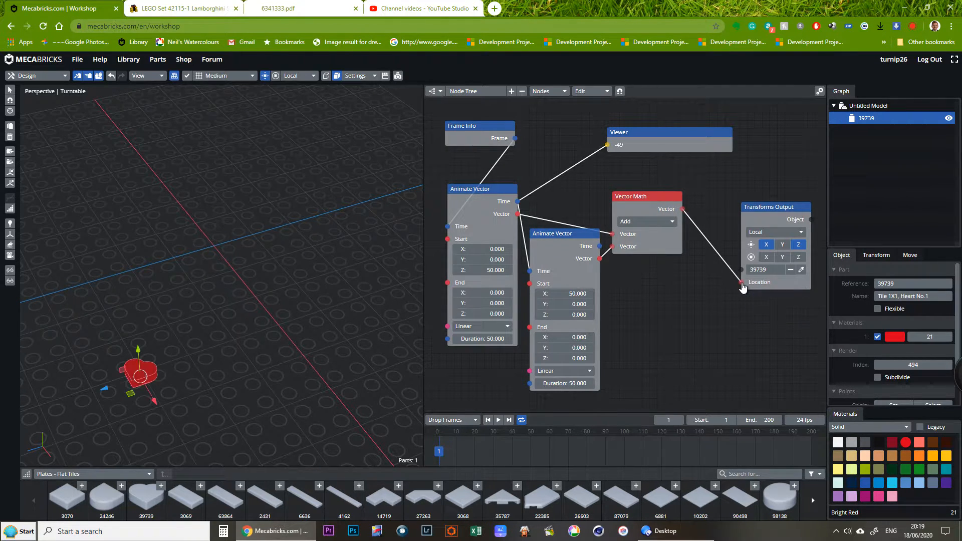
Step: Play the timeline to check the heart tile's combined X and Z motion, and return to frame 1
{"action": "left_click", "coordinate": [499, 420]}
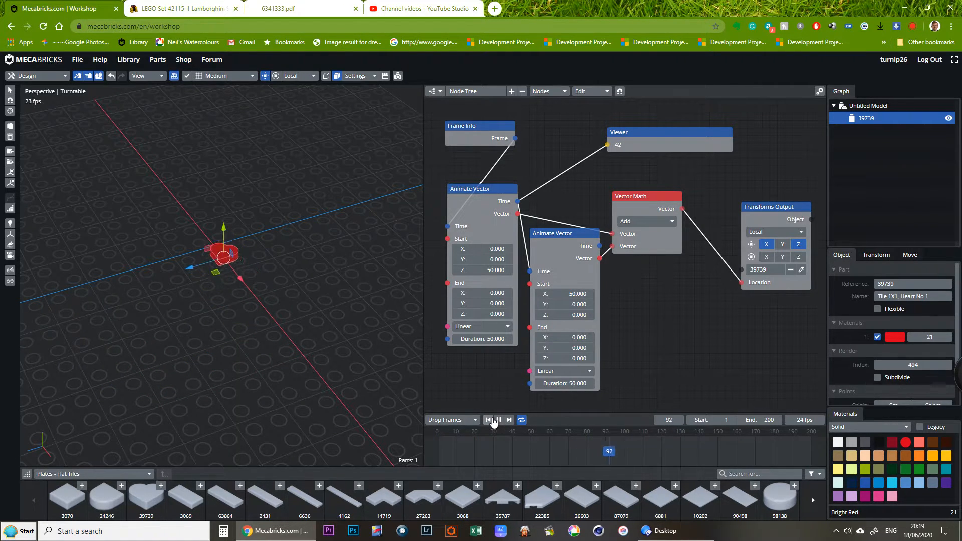
{"action": "left_click", "coordinate": [495, 420]}
{"action": "left_click_drag", "start_coordinate": [707, 452], "coordinate": [381, 461]}
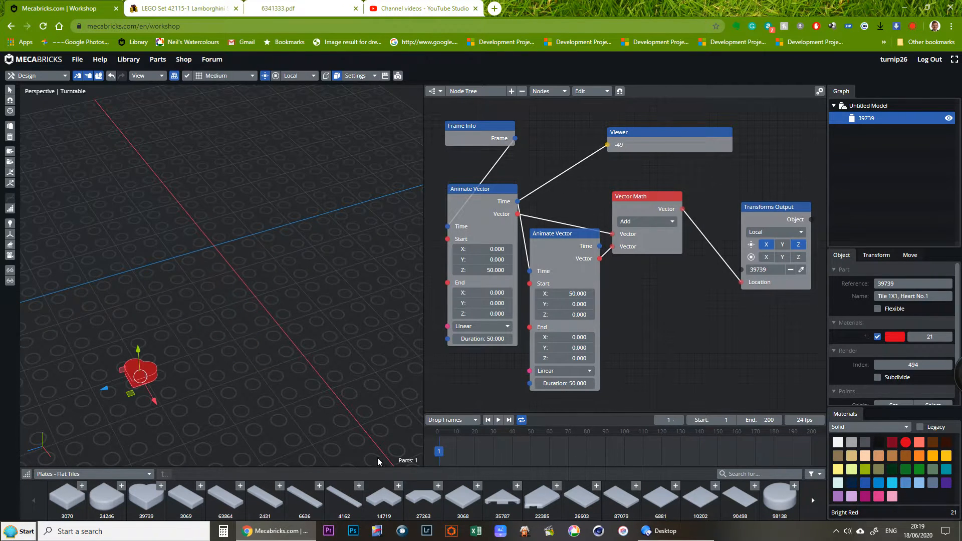
Step: Delete the Viewer node and rearrange the nodes with Vector Math above the two side-by-side Animate Vector nodes
{"action": "mouse_move", "coordinate": [662, 134]}
{"action": "left_mouse_down"}
{"action": "mouse_move", "coordinate": [746, 133]}
{"action": "mouse_move", "coordinate": [652, 135]}
{"action": "left_mouse_up"}
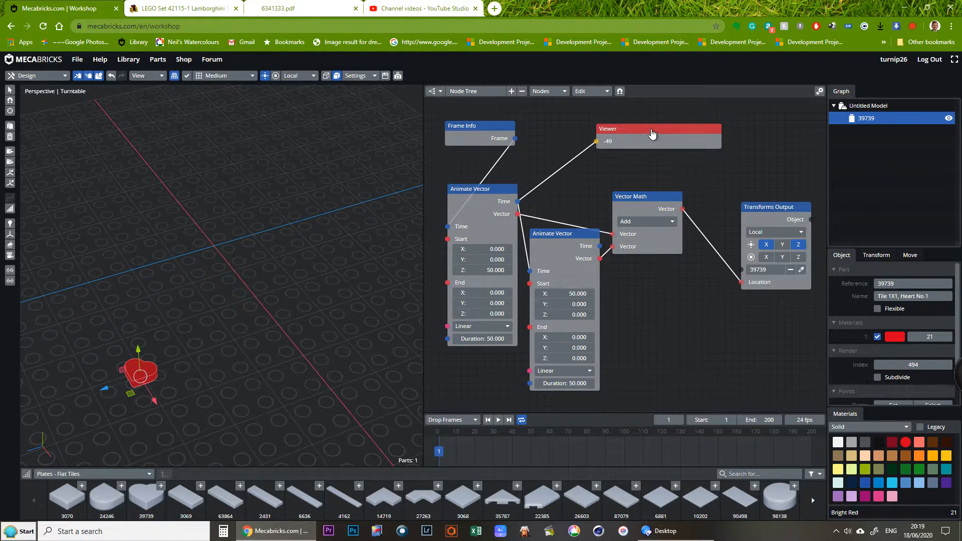
{"action": "key", "text": "Delete"}
{"action": "left_click_drag", "start_coordinate": [641, 203], "coordinate": [595, 137]}
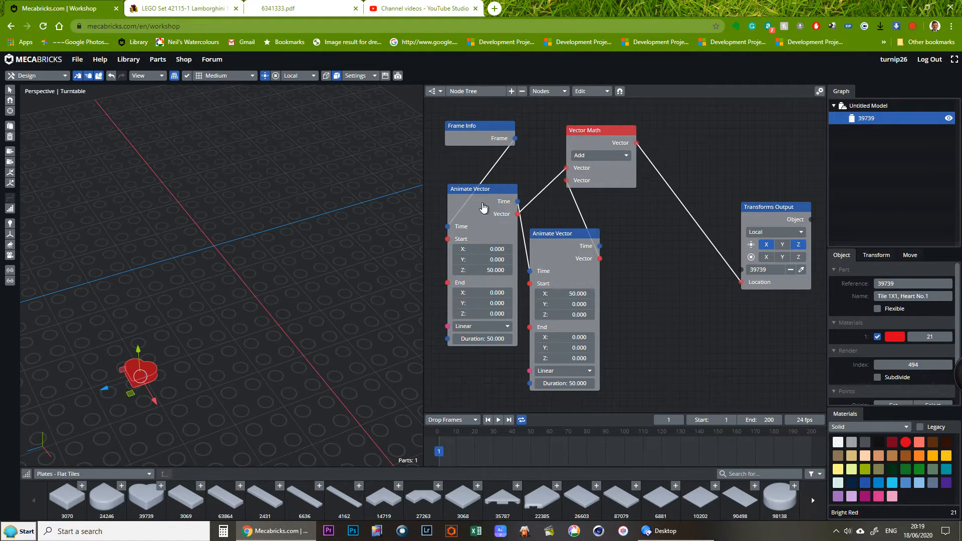
{"action": "left_click_drag", "start_coordinate": [487, 193], "coordinate": [481, 241]}
{"action": "left_click_drag", "start_coordinate": [557, 235], "coordinate": [550, 241]}
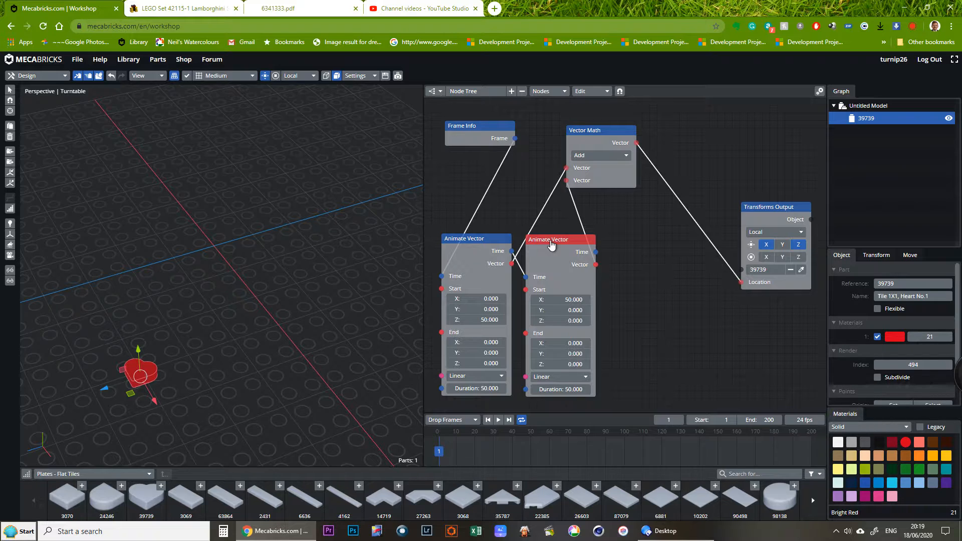
Step: Duplicate the second Animate Vector node, place the copy beside it, and connect the second node's Time output to the copy's Time input
{"action": "key", "text": "shift+d"}
{"action": "left_click_drag", "start_coordinate": [550, 242], "coordinate": [650, 245]}
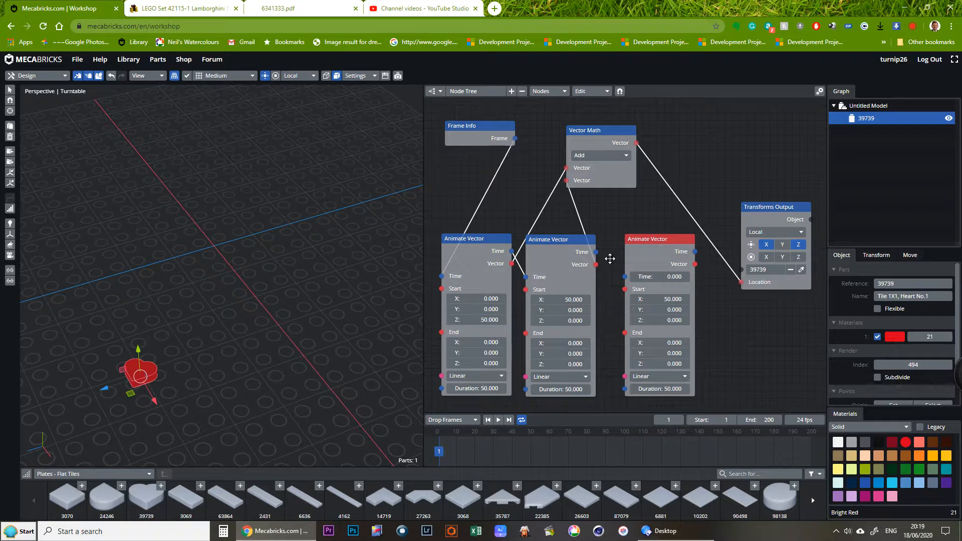
{"action": "left_click_drag", "start_coordinate": [597, 253], "coordinate": [627, 283]}
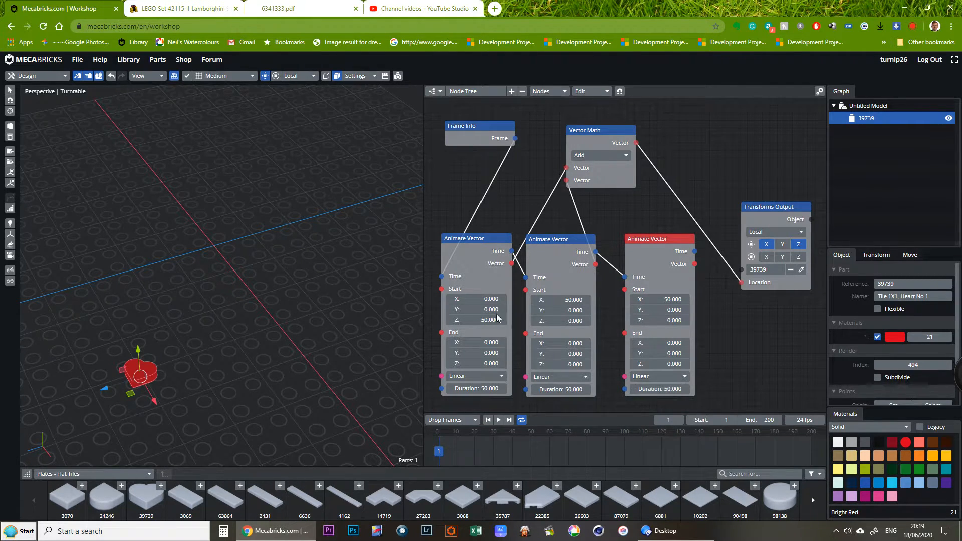
Step: Set the third Animate Vector's Start X to 0 and Start Z to -50
{"action": "left_click", "coordinate": [675, 299]}
{"action": "type", "text": "0"}
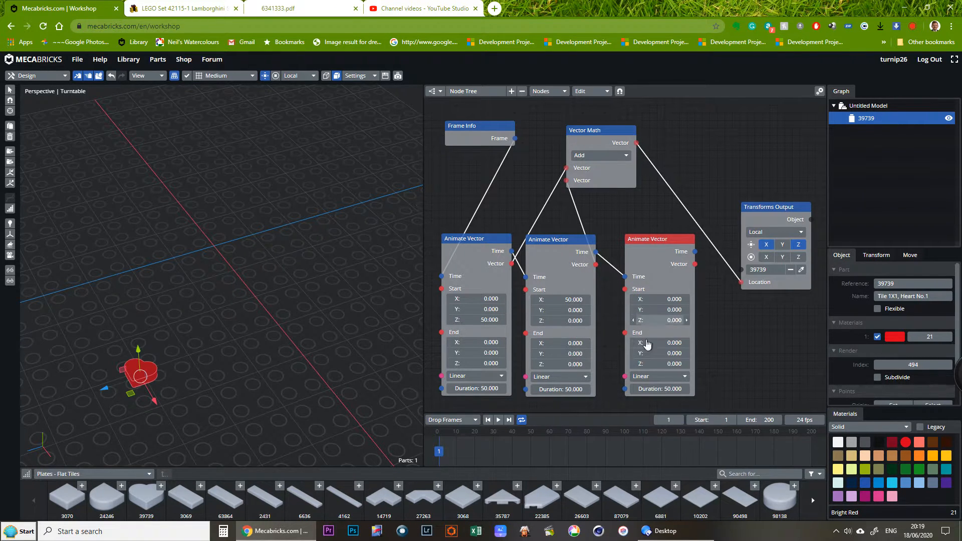
{"action": "left_click", "coordinate": [677, 320]}
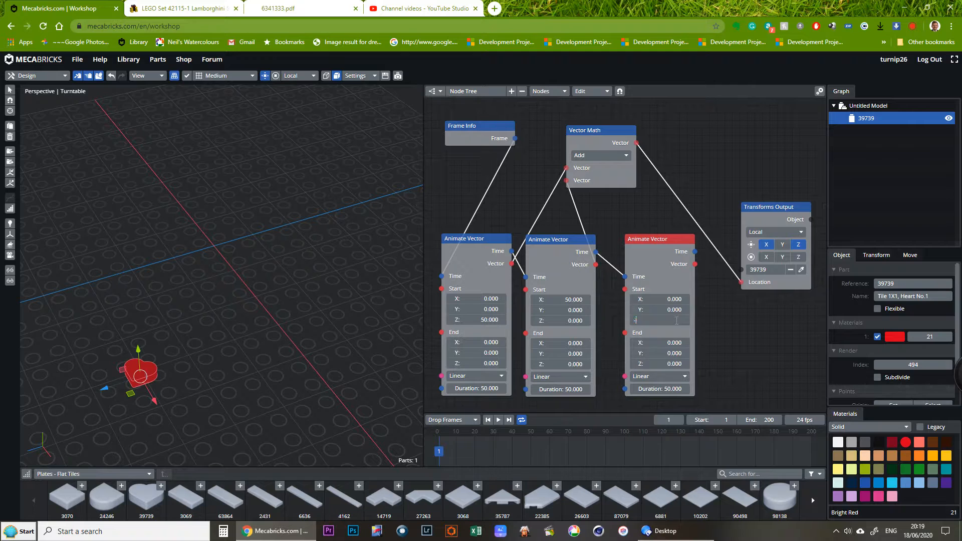
{"action": "type", "text": "-50"}
{"action": "key", "text": "Return"}
Step: Connect the third Animate Vector's Vector output to the Transforms Output's Location and play the timeline to check its motion
{"action": "left_click_drag", "start_coordinate": [650, 241], "coordinate": [639, 243]}
{"action": "left_click_drag", "start_coordinate": [685, 266], "coordinate": [742, 286]}
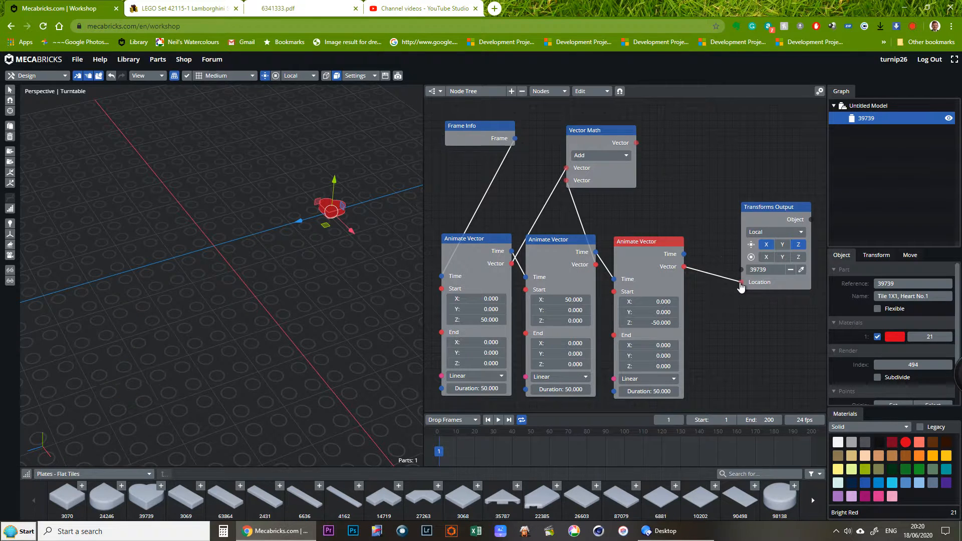
{"action": "left_click", "coordinate": [499, 420]}
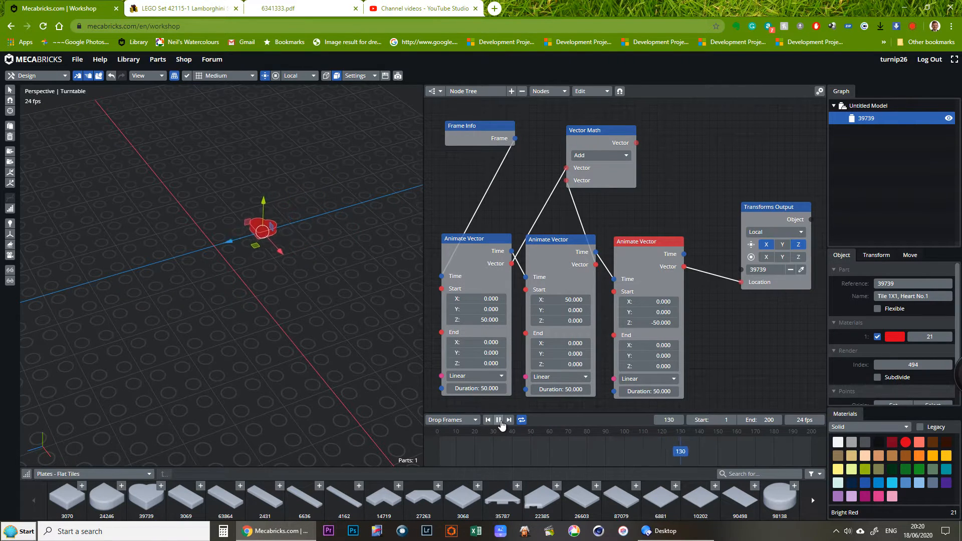
{"action": "left_click", "coordinate": [499, 420]}
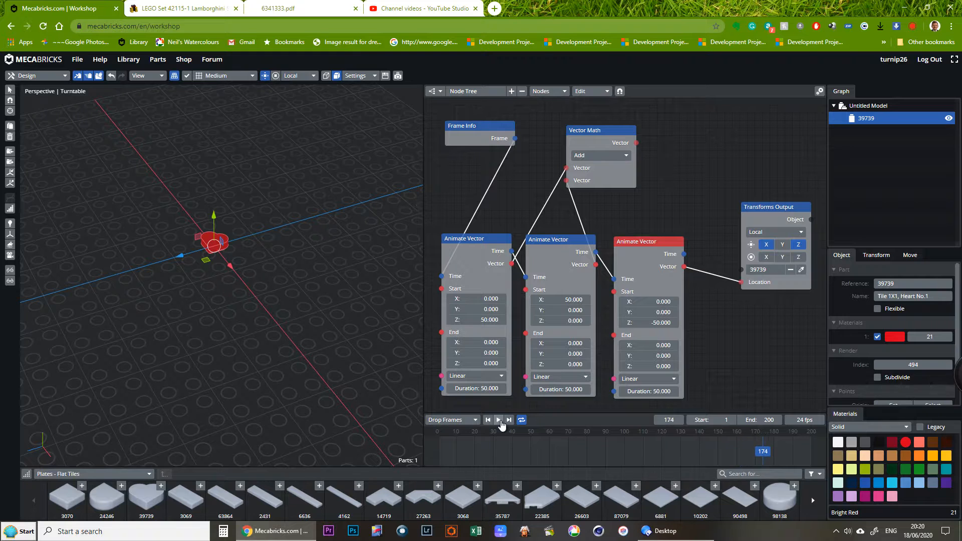
Step: Add a second Vector Math node beside the first, fed by the first Vector Math and third Animate Vector outputs
{"action": "left_click_drag", "start_coordinate": [763, 453], "coordinate": [501, 453]}
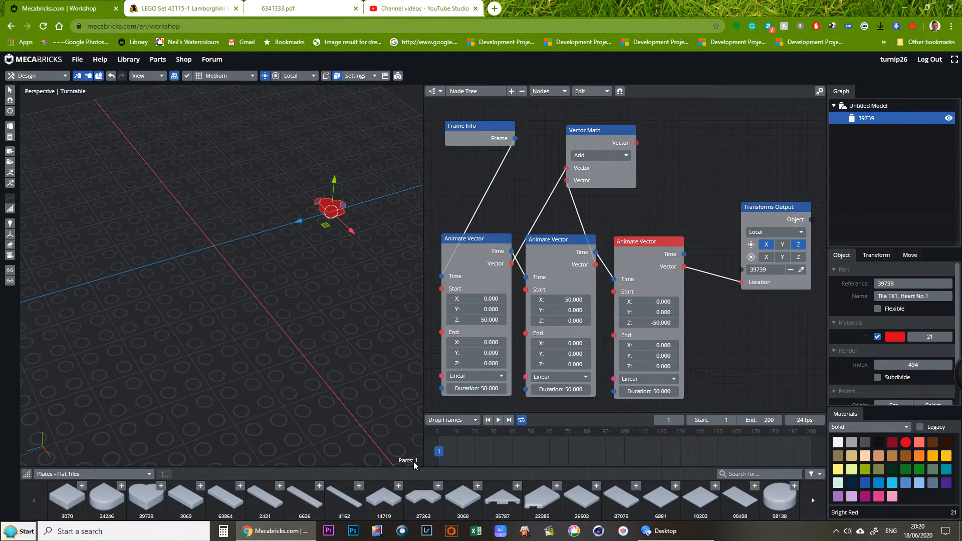
{"action": "left_click_drag", "start_coordinate": [601, 131], "coordinate": [562, 129]}
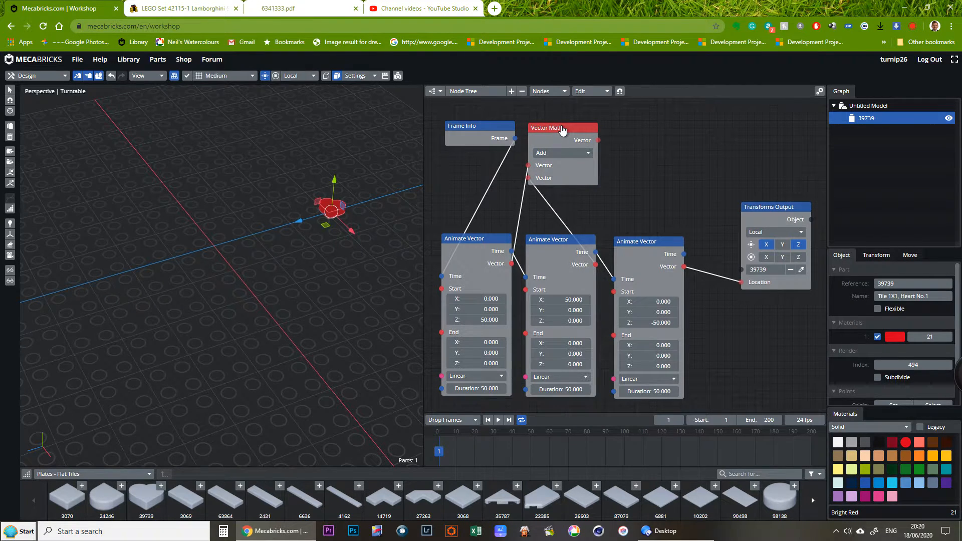
{"action": "left_click", "coordinate": [547, 93]}
{"action": "mouse_move", "coordinate": [551, 115]}
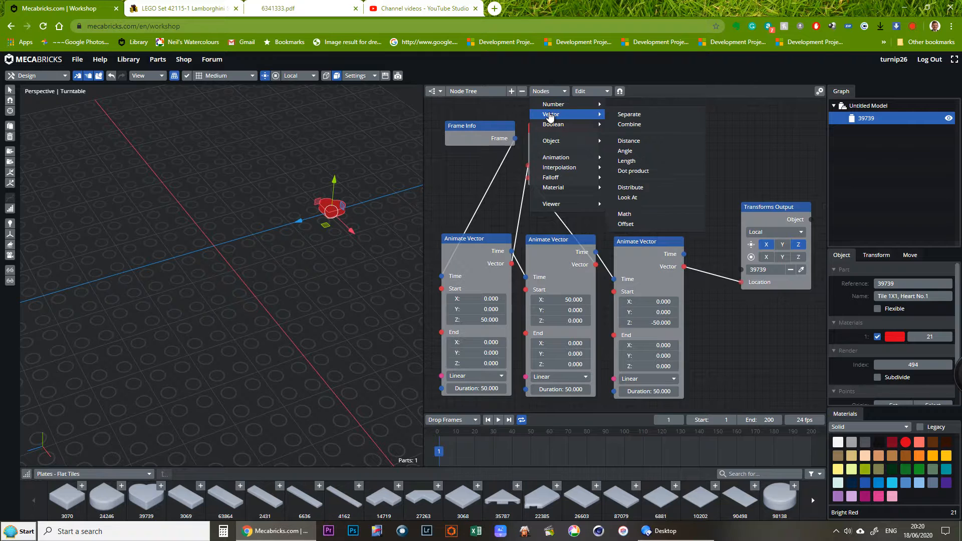
{"action": "left_click", "coordinate": [624, 215]}
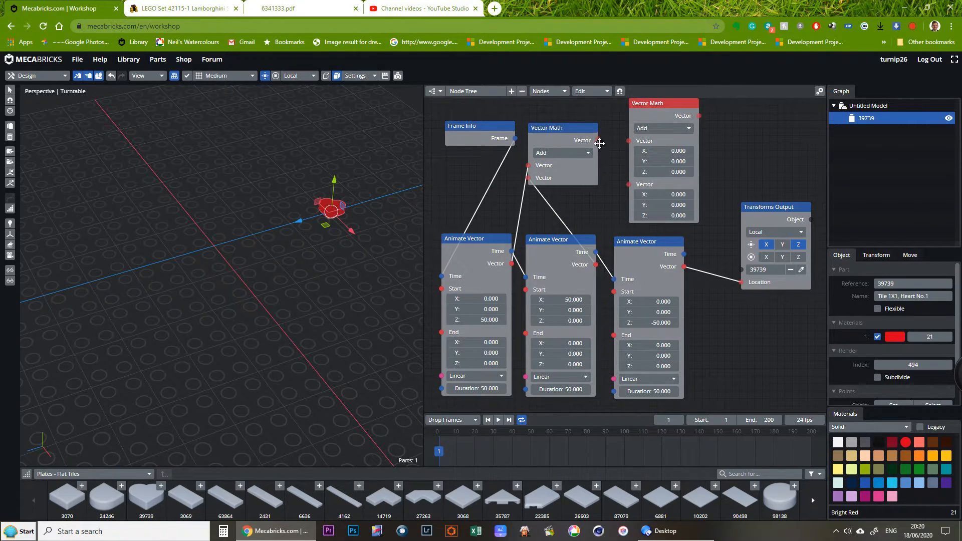
{"action": "left_click_drag", "start_coordinate": [612, 146], "coordinate": [629, 146]}
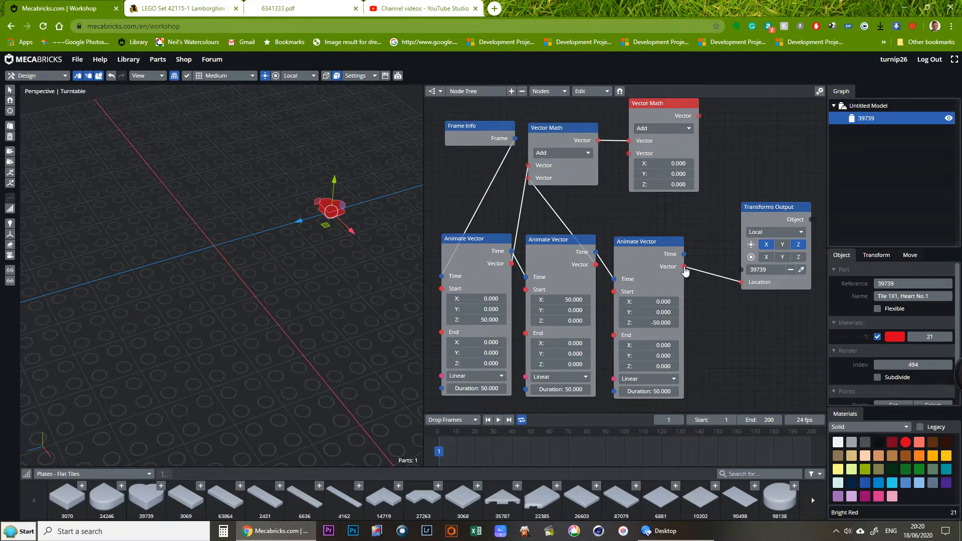
{"action": "left_click_drag", "start_coordinate": [685, 267], "coordinate": [630, 153]}
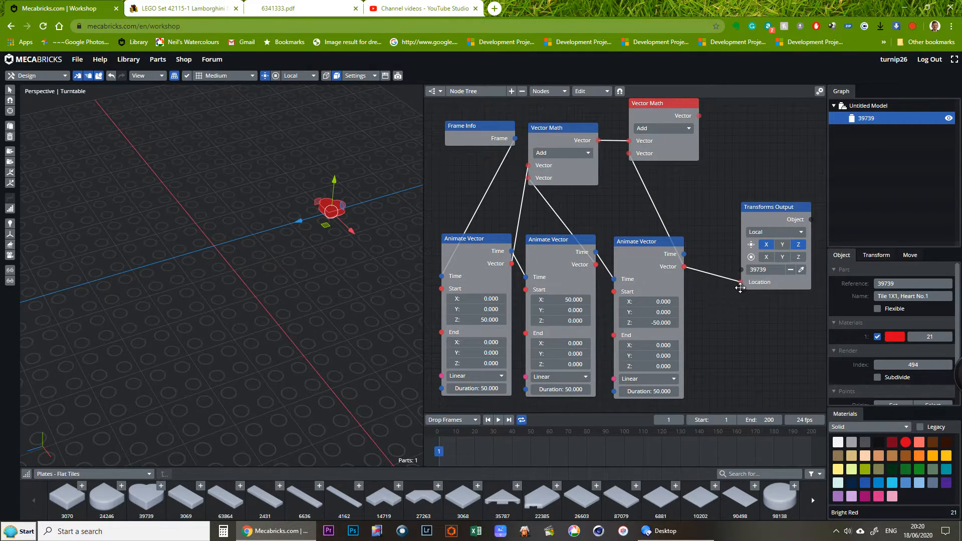
Step: Connect the second Vector Math output to the Transforms Output's Location, replacing the existing link, and play the timeline to check the combined motion
{"action": "left_click_drag", "start_coordinate": [742, 282], "coordinate": [714, 309]}
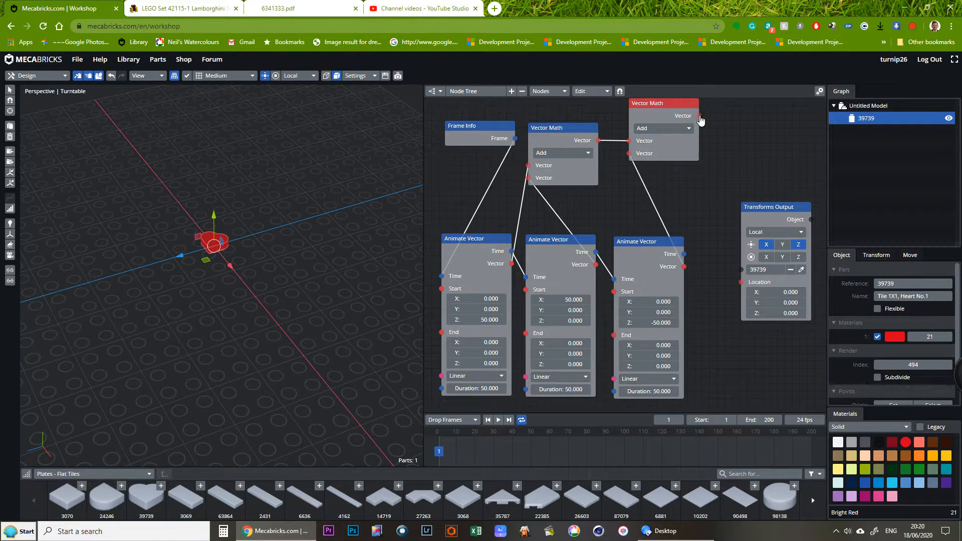
{"action": "left_click_drag", "start_coordinate": [714, 162], "coordinate": [748, 283]}
{"action": "left_click_drag", "start_coordinate": [743, 287], "coordinate": [743, 287]}
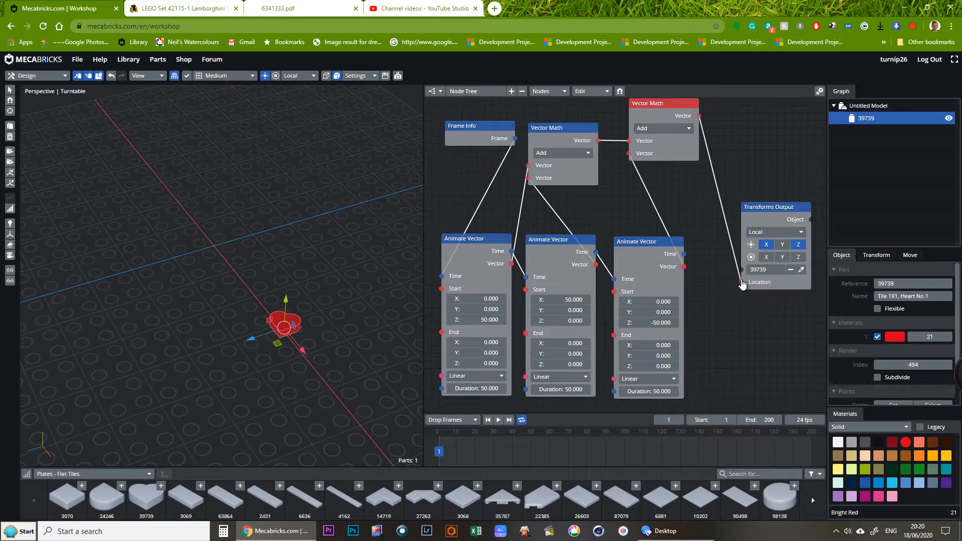
{"action": "left_click", "coordinate": [499, 421]}
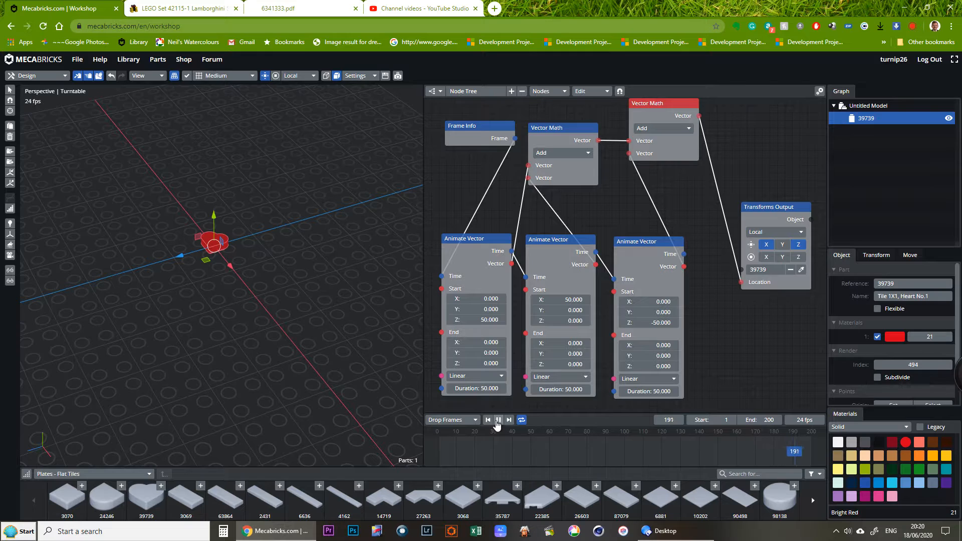
{"action": "mouse_move", "coordinate": [802, 460]}
{"action": "left_mouse_down"}
{"action": "mouse_move", "coordinate": [591, 466]}
{"action": "mouse_move", "coordinate": [439, 454]}
{"action": "left_mouse_up"}
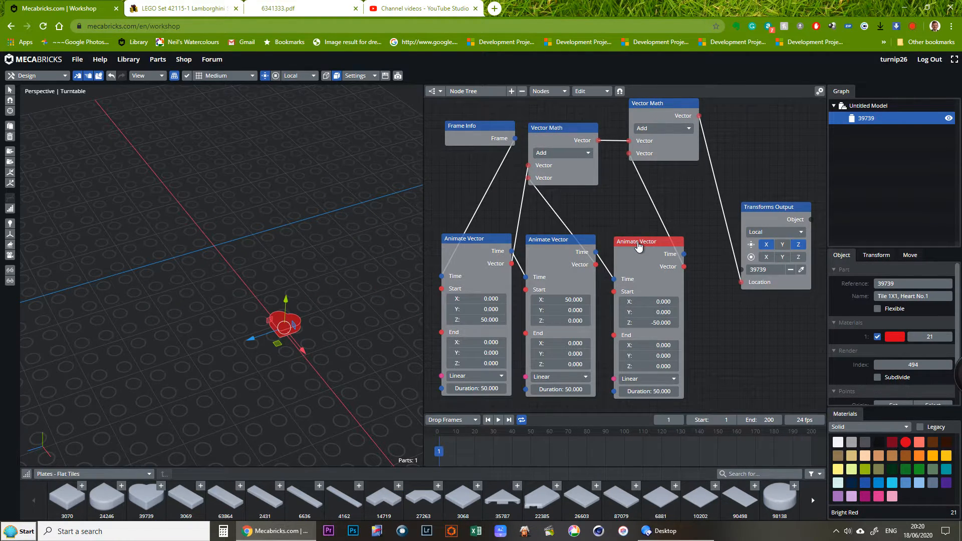
Step: Duplicate the third Animate Vector node and place the copy beside it, moving the Transforms Output up out of the way
{"action": "key", "text": "shift+d"}
{"action": "left_click_drag", "start_coordinate": [652, 252], "coordinate": [671, 253]}
{"action": "left_click_drag", "start_coordinate": [779, 208], "coordinate": [783, 115]}
{"action": "left_click_drag", "start_coordinate": [669, 256], "coordinate": [744, 253]}
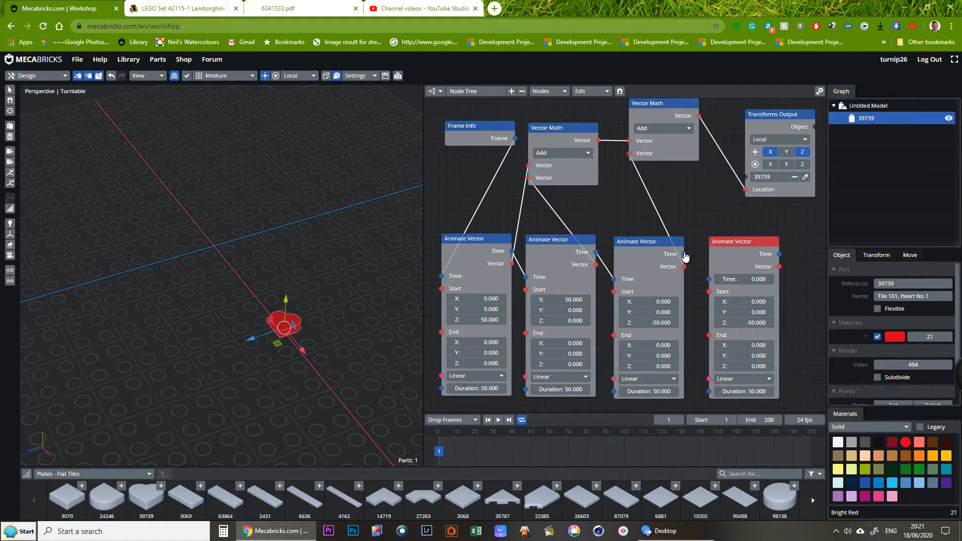
Step: Connect the third Animate Vector's Time output to the fourth's Time input and set the fourth's Start X to -50 and Z to 0
{"action": "left_click_drag", "start_coordinate": [712, 284], "coordinate": [713, 284]}
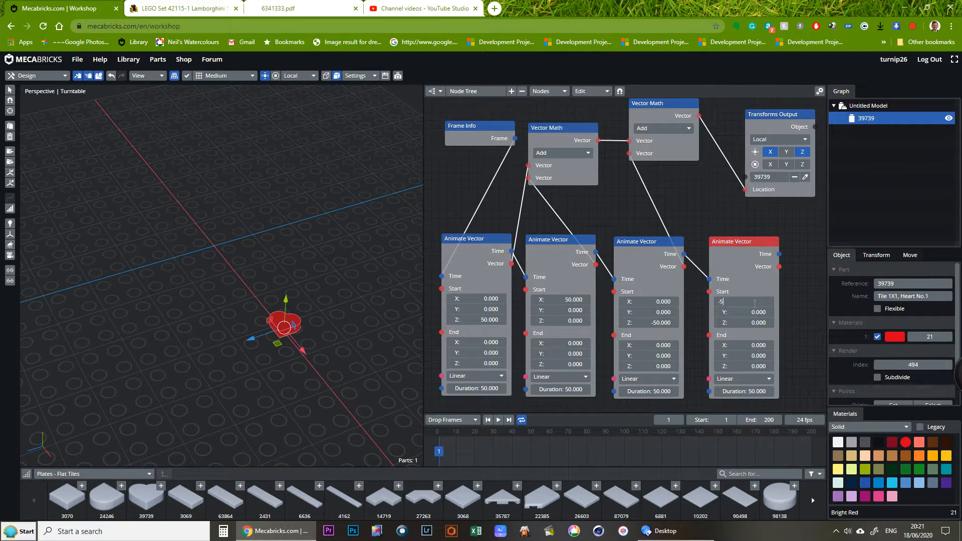
{"action": "key", "text": "Return"}
Step: Move Frame Info to the node tree's upper corner and align the two Vector Math nodes side by side
{"action": "left_click_drag", "start_coordinate": [659, 109], "coordinate": [641, 139]}
{"action": "left_click_drag", "start_coordinate": [485, 129], "coordinate": [467, 111]}
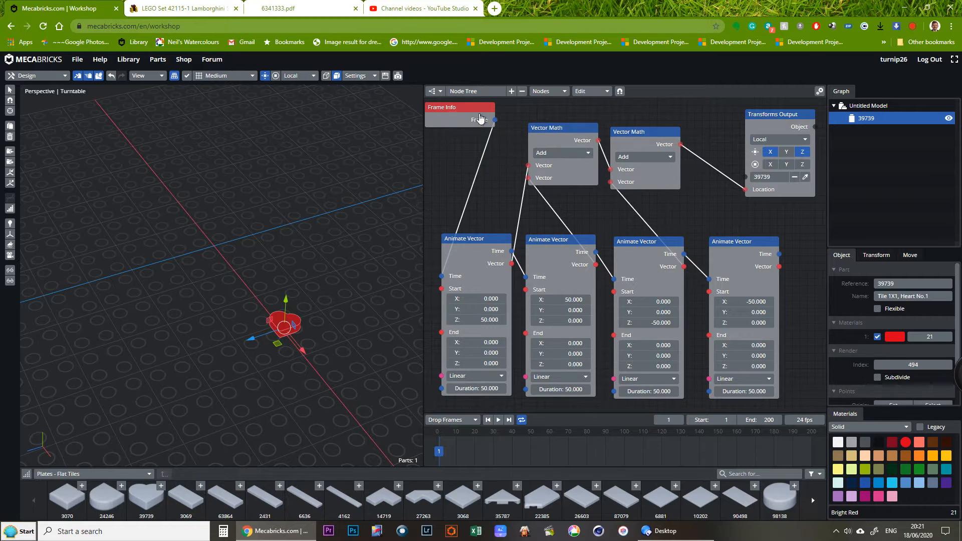
{"action": "left_click_drag", "start_coordinate": [556, 134], "coordinate": [548, 141]}
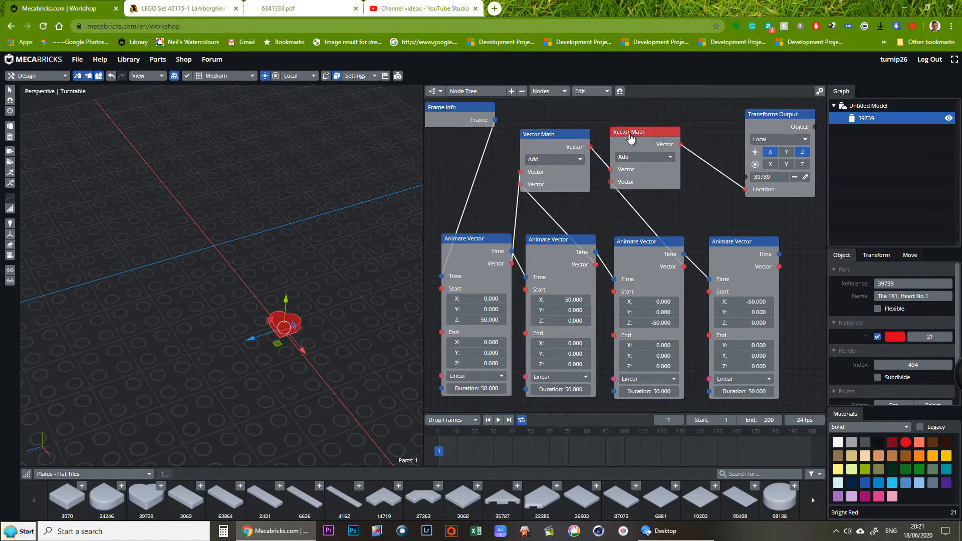
{"action": "left_click_drag", "start_coordinate": [631, 138], "coordinate": [622, 142]}
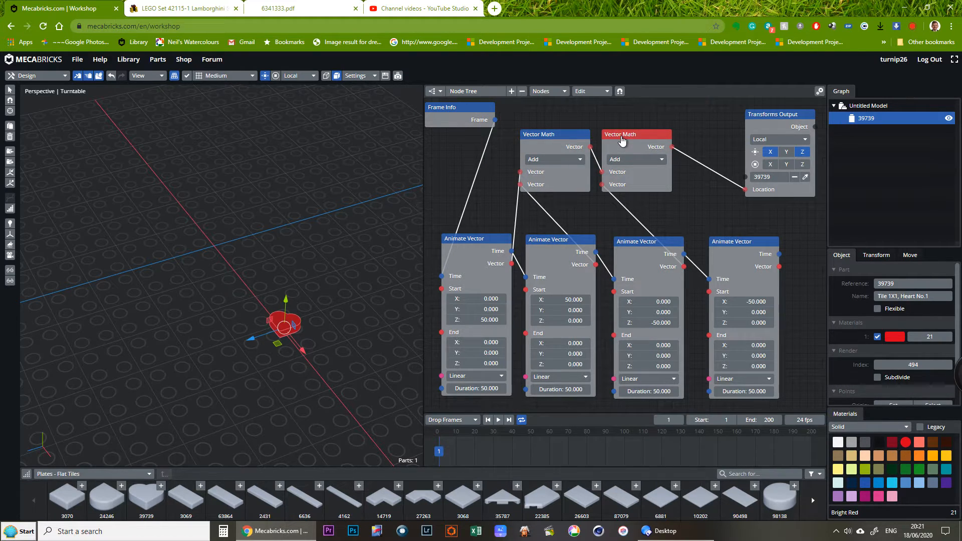
Step: Duplicate the second Vector Math node and feed the copy with the second Vector Math and fourth Animate Vector outputs
{"action": "key", "text": "shift+d"}
{"action": "left_click_drag", "start_coordinate": [646, 131], "coordinate": [808, 139]}
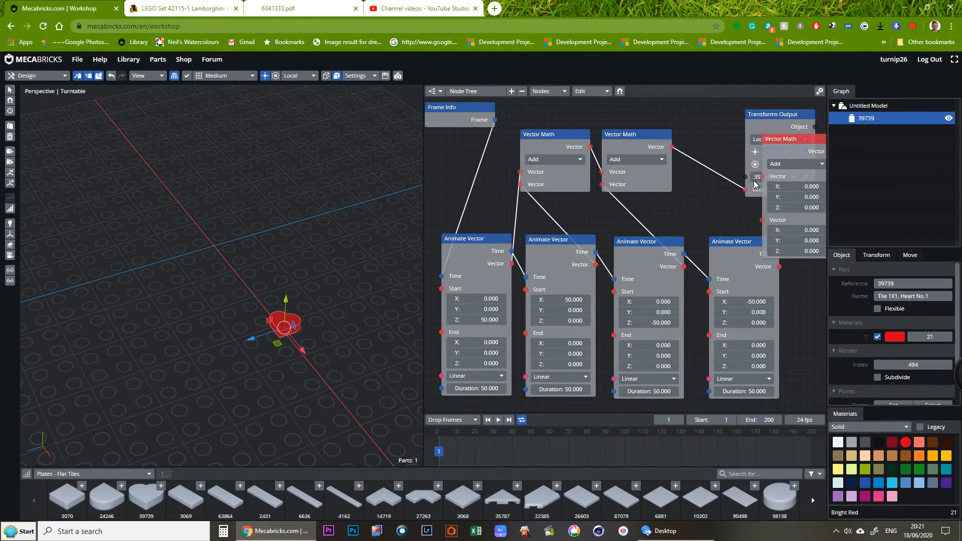
{"action": "left_click_drag", "start_coordinate": [744, 190], "coordinate": [764, 177]}
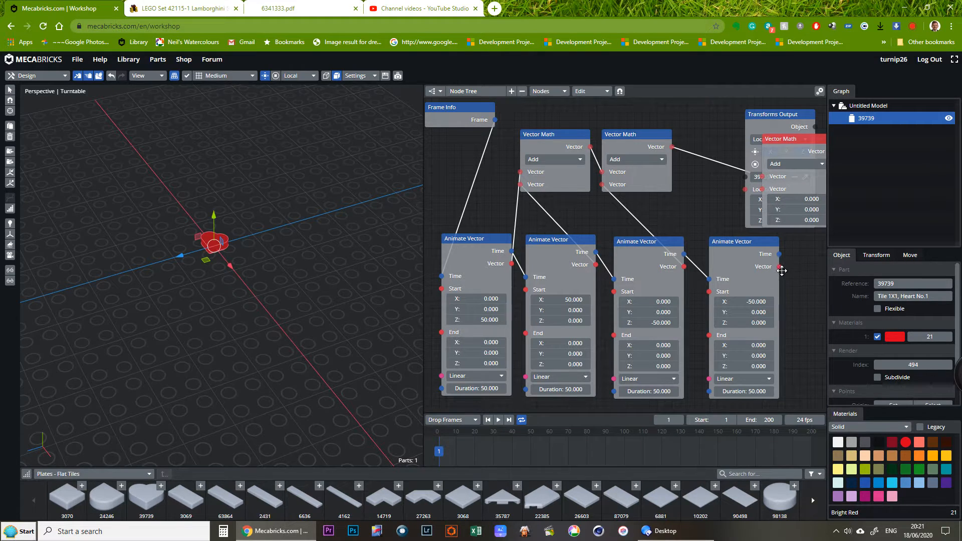
{"action": "left_click_drag", "start_coordinate": [763, 193], "coordinate": [763, 193]}
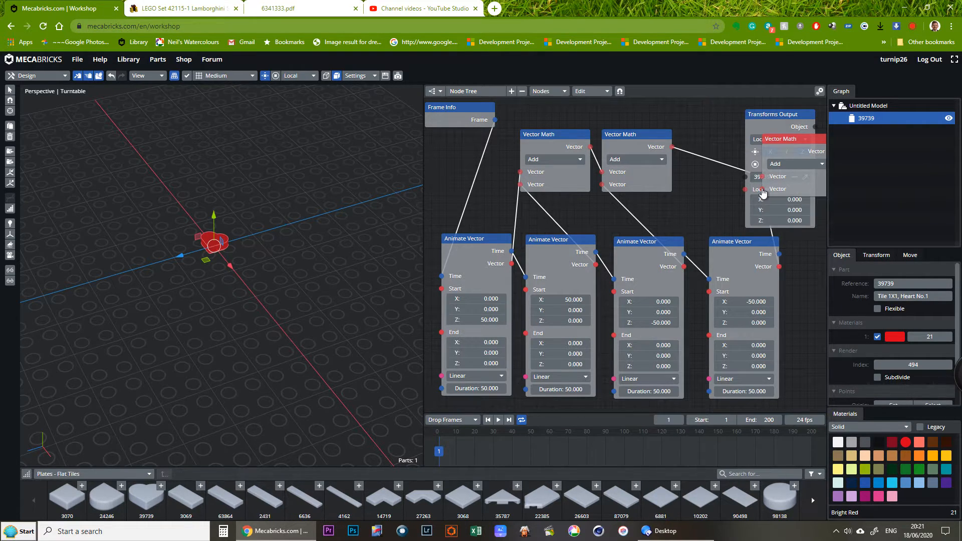
Step: Arrange the three Vector Math nodes in a row between Frame Info and the Transforms Output
{"action": "left_click_drag", "start_coordinate": [776, 144], "coordinate": [696, 140]}
{"action": "left_click_drag", "start_coordinate": [574, 139], "coordinate": [554, 141]}
{"action": "left_click_drag", "start_coordinate": [633, 143], "coordinate": [612, 141]}
{"action": "left_click_drag", "start_coordinate": [700, 138], "coordinate": [677, 140]}
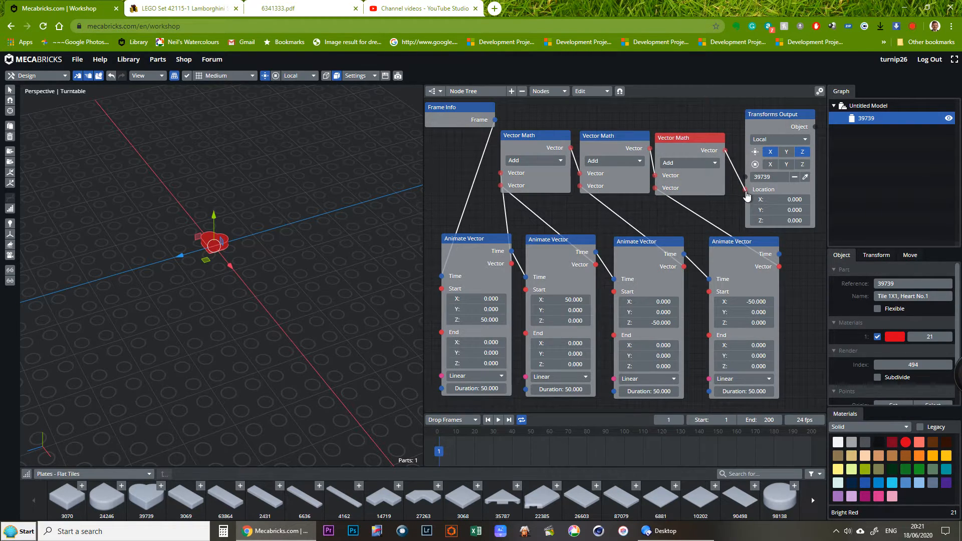
Step: Connect the third Vector Math output to the Transforms Output's Location, play the full animation, and return to frame 1
{"action": "left_click_drag", "start_coordinate": [747, 196], "coordinate": [747, 196]}
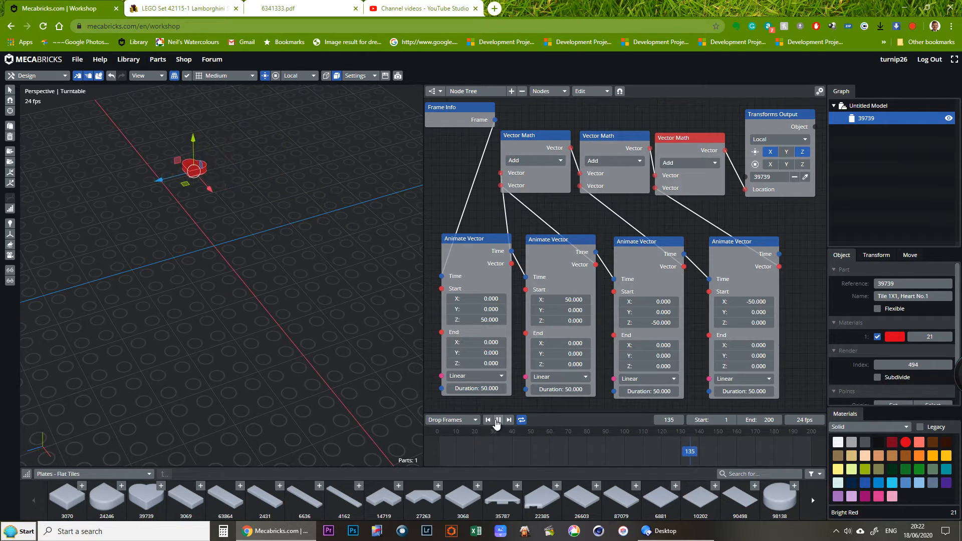
{"action": "left_click", "coordinate": [498, 421]}
{"action": "left_click_drag", "start_coordinate": [730, 454], "coordinate": [424, 468]}
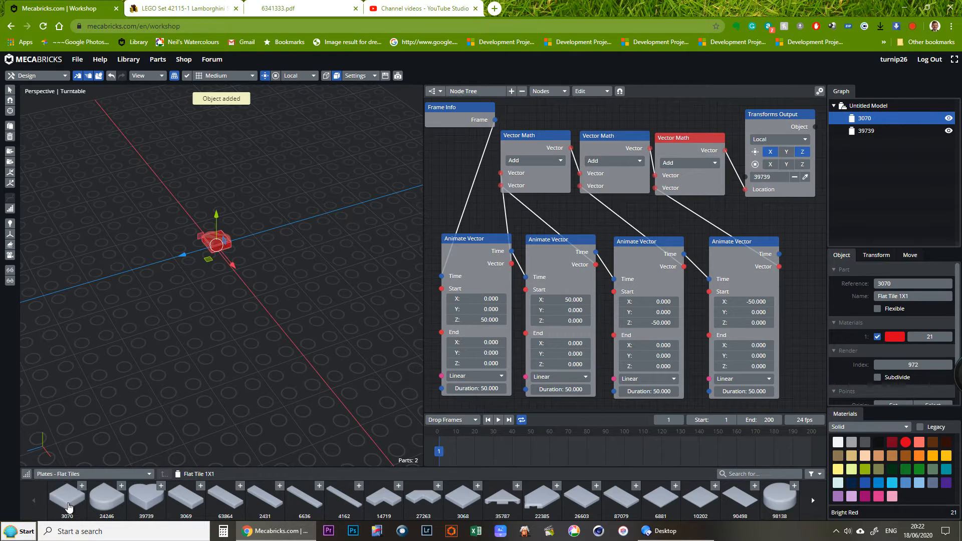
Step: Add a Flat Tile 1X1 (3070) to the scene and move it along the blue axis beside the heart tile
{"action": "left_click_drag", "start_coordinate": [183, 255], "coordinate": [152, 267]}
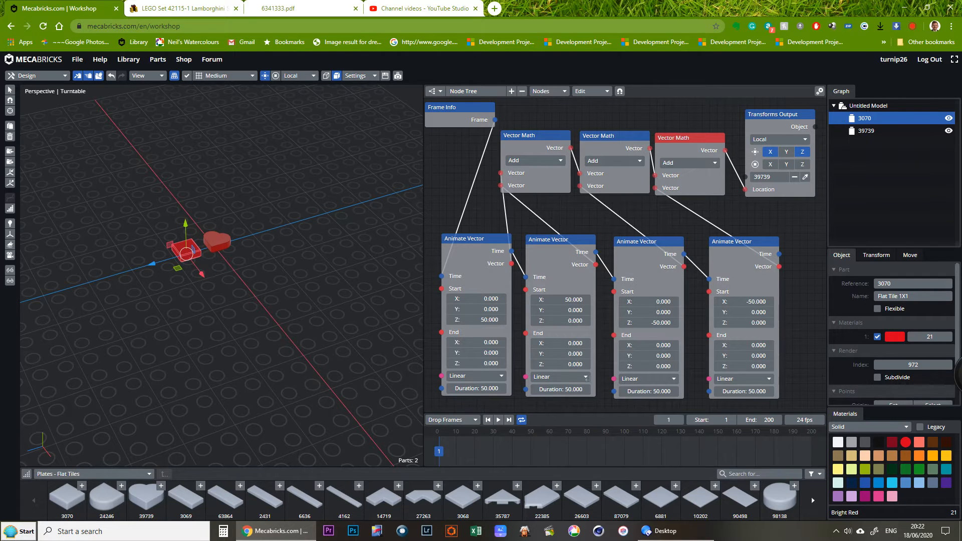
Step: Spread out the node tree, with the Vector Math nodes in a row above the Animate Vector nodes and the Transforms Output set apart
{"action": "left_click_drag", "start_coordinate": [535, 140], "coordinate": [511, 149]}
{"action": "left_click_drag", "start_coordinate": [597, 144], "coordinate": [568, 156]}
{"action": "left_click_drag", "start_coordinate": [680, 148], "coordinate": [648, 149]}
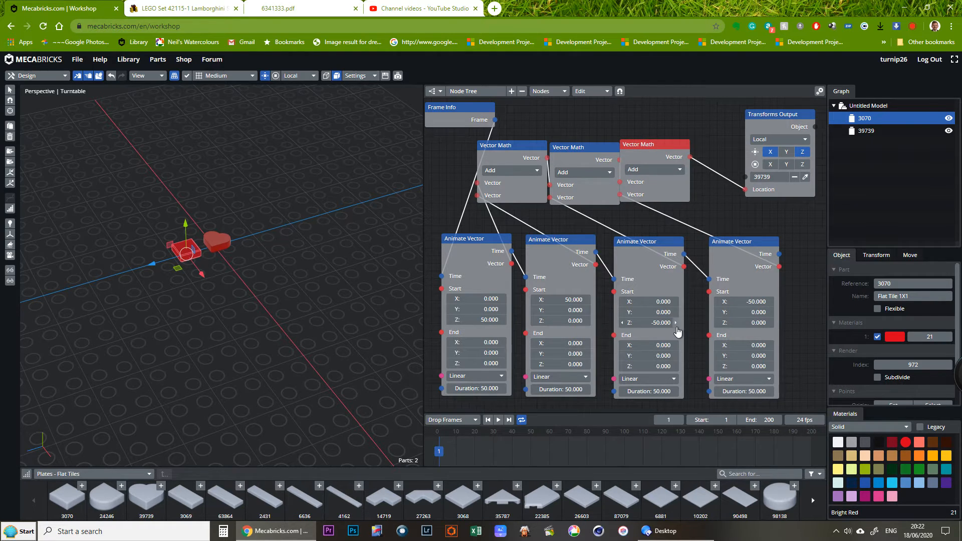
{"action": "scroll", "coordinate": [651, 301], "scroll_direction": "down", "scroll_amount": 2}
{"action": "scroll", "coordinate": [651, 301], "scroll_direction": "up", "scroll_amount": 1}
{"action": "left_click_drag", "start_coordinate": [521, 182], "coordinate": [466, 117]}
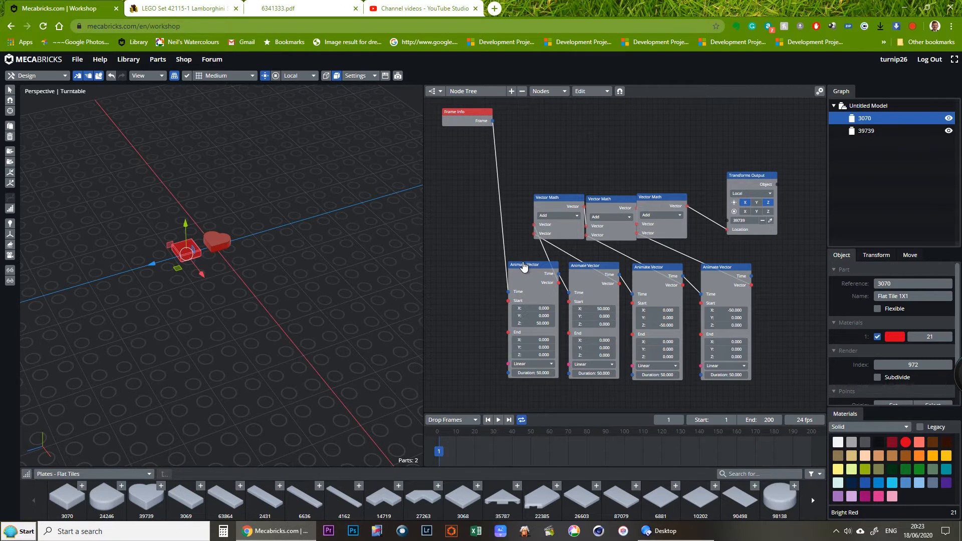
{"action": "left_click_drag", "start_coordinate": [524, 266], "coordinate": [494, 251]}
{"action": "left_click_drag", "start_coordinate": [551, 202], "coordinate": [477, 186]}
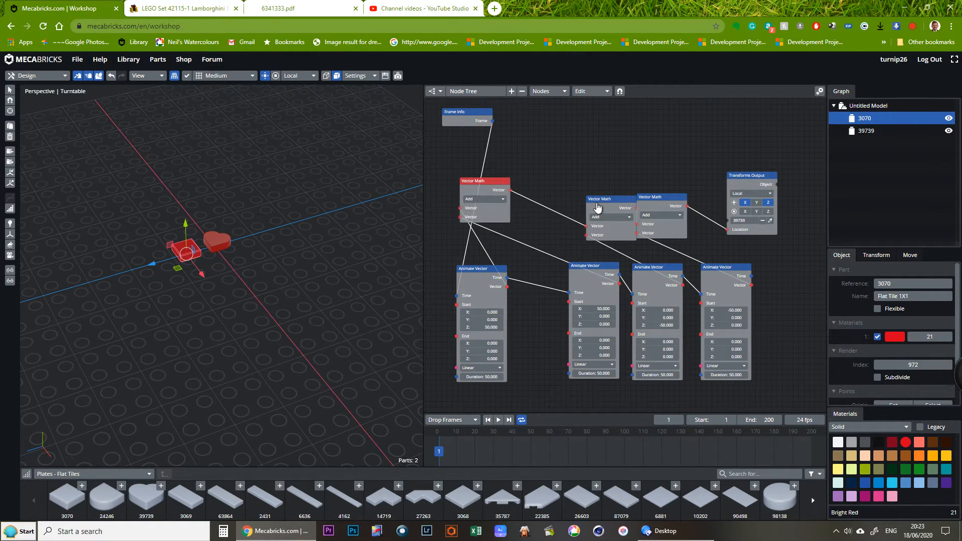
{"action": "left_click_drag", "start_coordinate": [594, 201], "coordinate": [530, 182]}
{"action": "left_click_drag", "start_coordinate": [664, 200], "coordinate": [610, 183]}
{"action": "left_click_drag", "start_coordinate": [748, 181], "coordinate": [740, 134]}
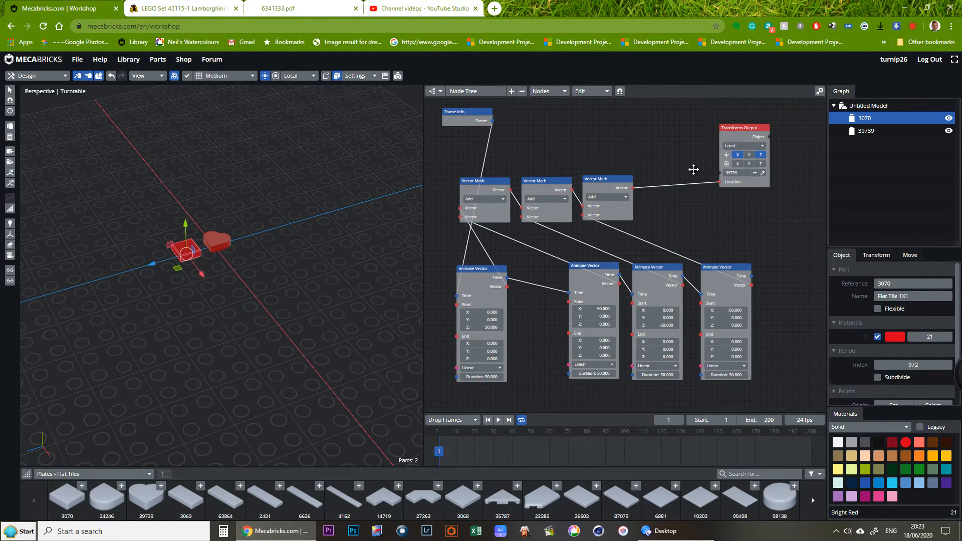
Step: Add a second Transforms Output node with location X and Z enabled and assign part 3070 to it
{"action": "scroll", "coordinate": [693, 169], "scroll_direction": "up", "scroll_amount": 1}
{"action": "left_click", "coordinate": [563, 91]}
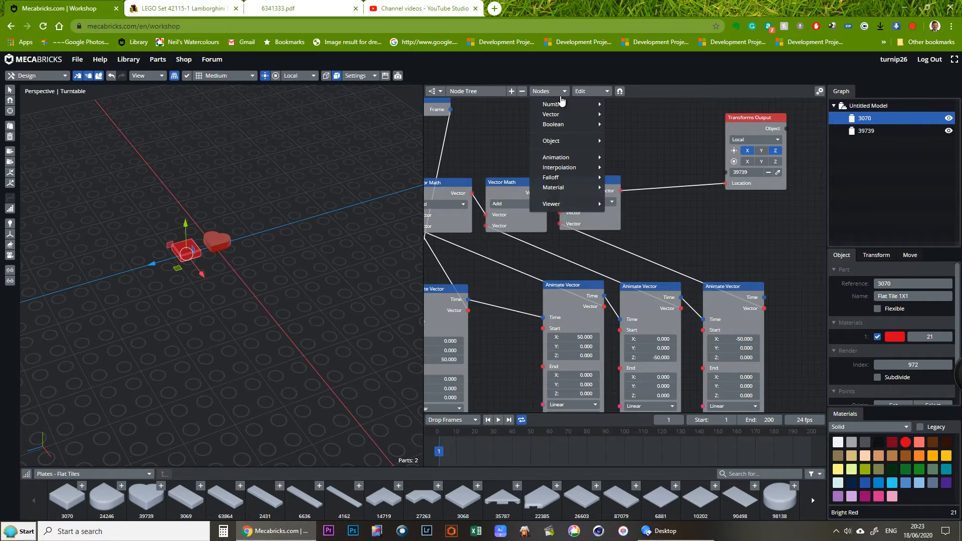
{"action": "mouse_move", "coordinate": [557, 141]}
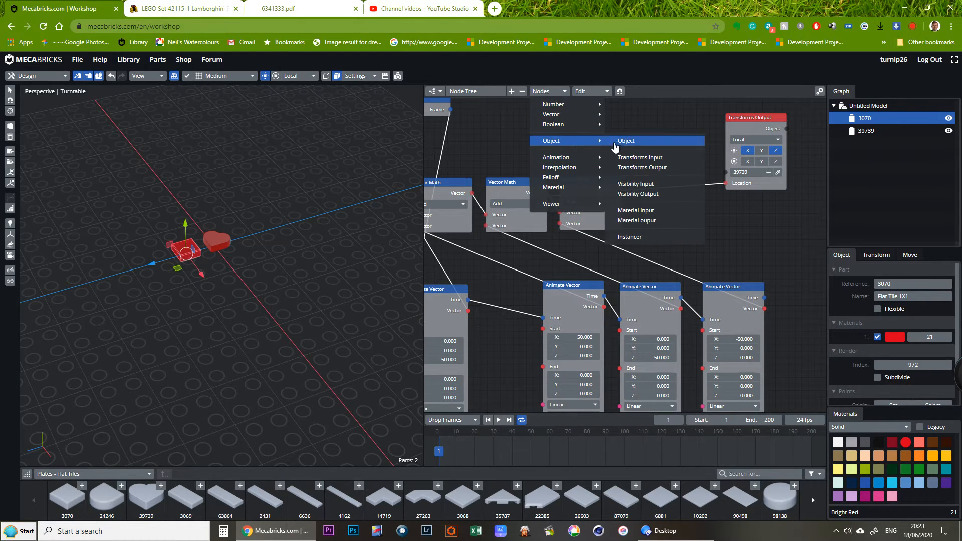
{"action": "left_click", "coordinate": [647, 171]}
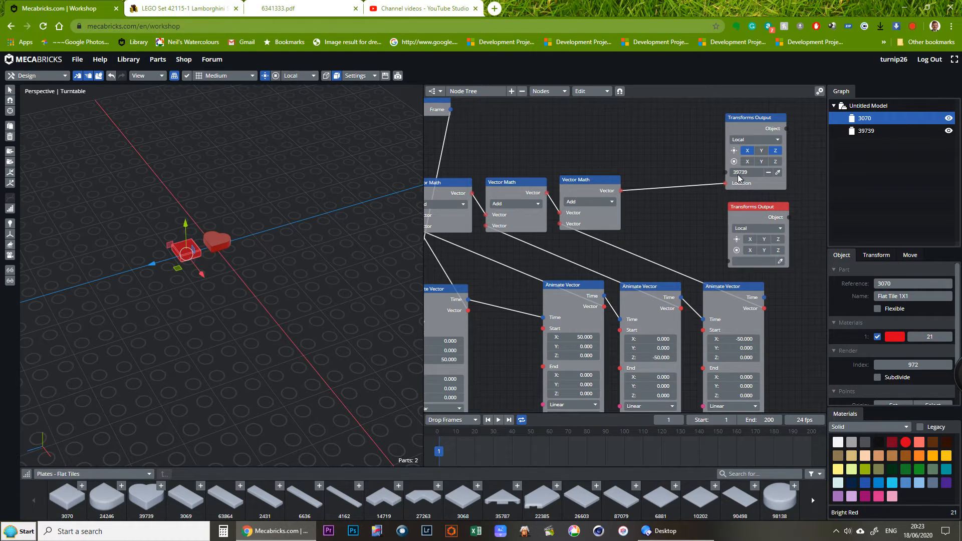
{"action": "left_click", "coordinate": [750, 240]}
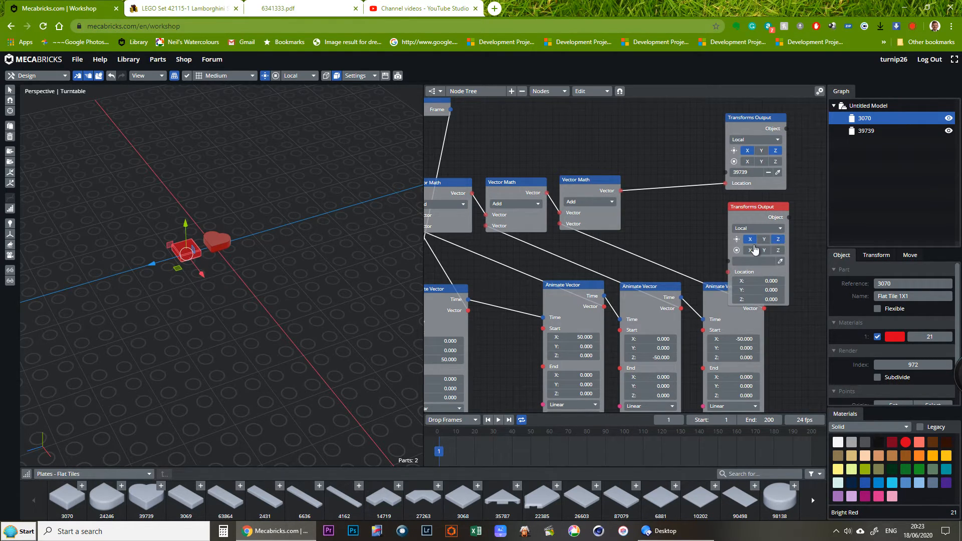
Step: Connect the third Vector Math output to the second Transforms Output's Location and play the timeline to check both tiles
{"action": "left_click_drag", "start_coordinate": [639, 211], "coordinate": [729, 275]}
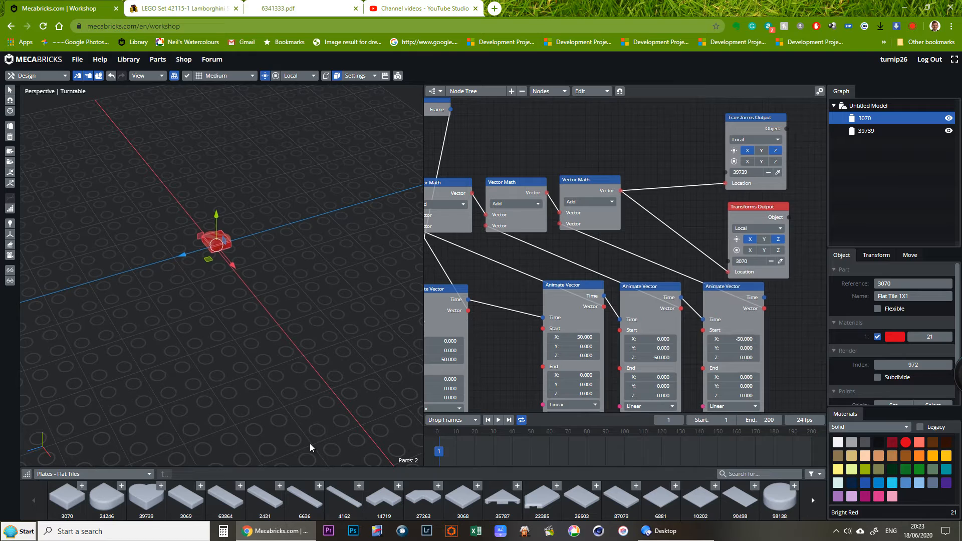
{"action": "left_click", "coordinate": [499, 421]}
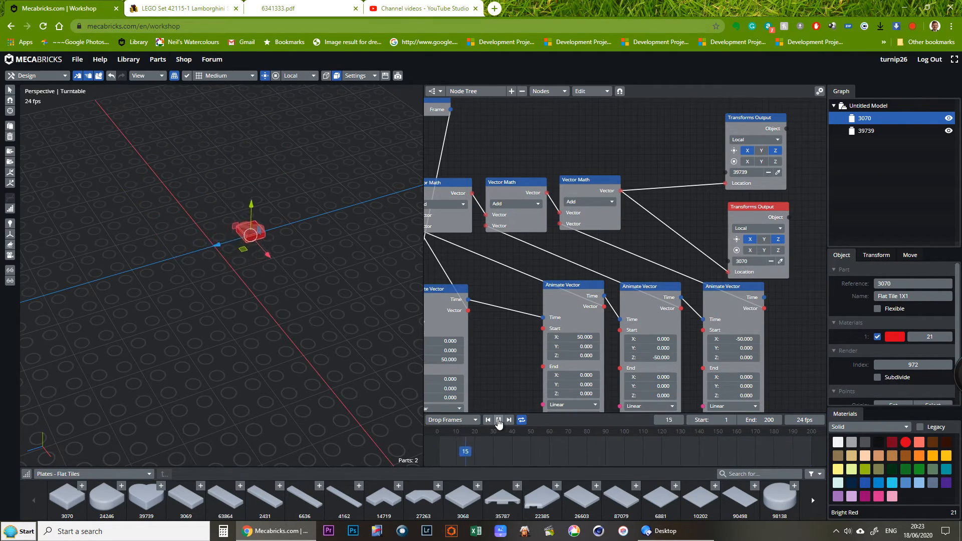
{"action": "left_click_drag", "start_coordinate": [485, 457], "coordinate": [406, 460]}
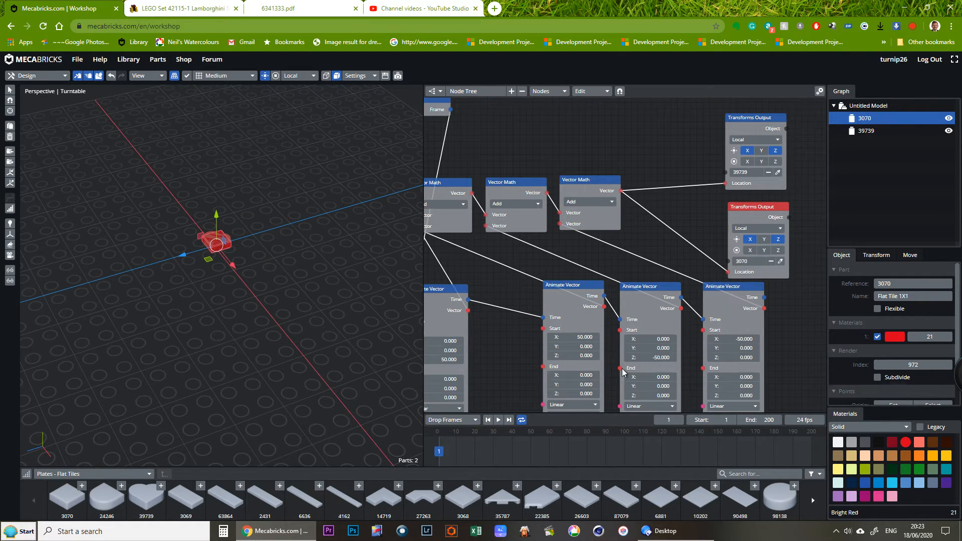
Step: Disconnect the second Transforms Output's Location link and move that node clear of the Animate Vector nodes
{"action": "left_click_drag", "start_coordinate": [727, 275], "coordinate": [665, 253]}
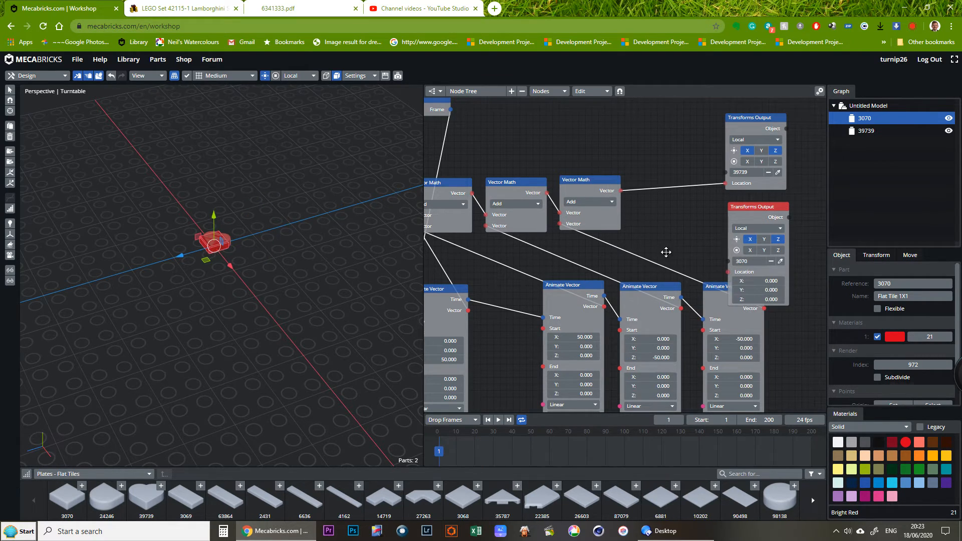
{"action": "left_click_drag", "start_coordinate": [739, 219], "coordinate": [782, 218]}
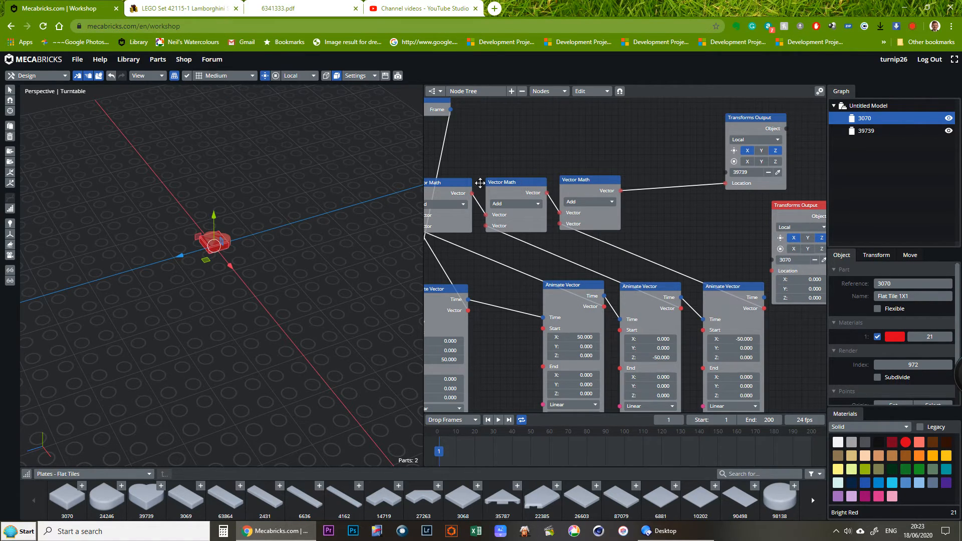
Step: Move the Vector Math nodes closer together in one row, leaving a gap before the Transforms Output nodes
{"action": "left_click_drag", "start_coordinate": [458, 186], "coordinate": [452, 187]}
{"action": "left_click_drag", "start_coordinate": [511, 186], "coordinate": [505, 185]}
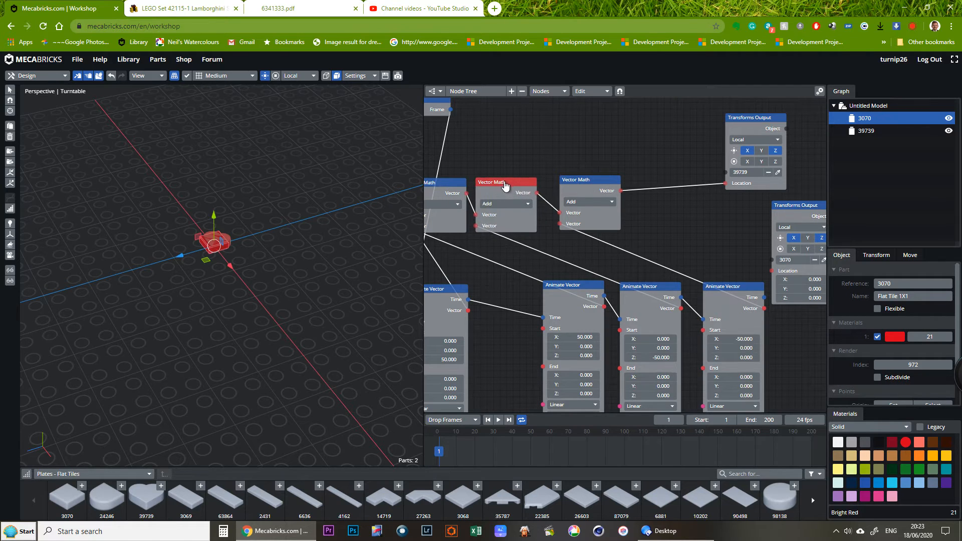
{"action": "left_click_drag", "start_coordinate": [585, 182], "coordinate": [574, 184]}
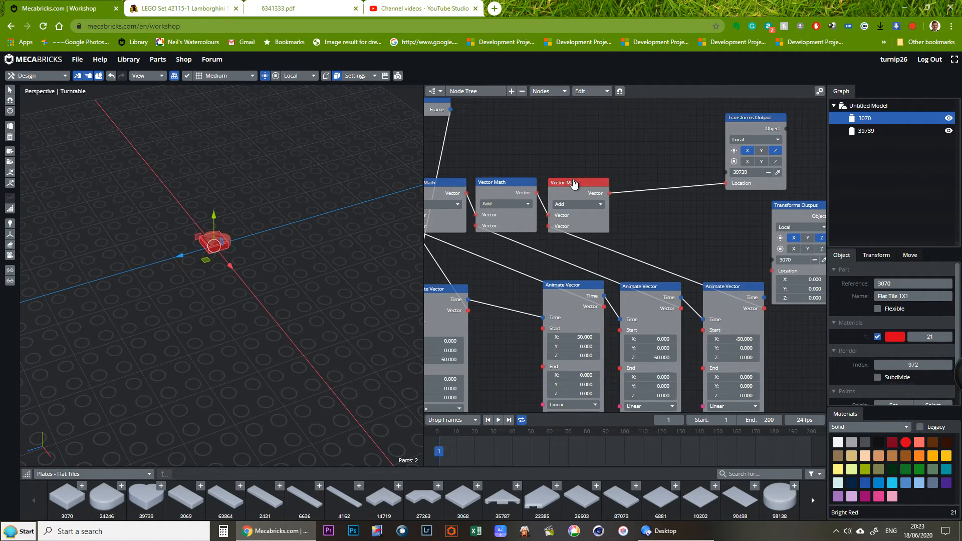
Step: Add a fourth Vector Math node and link it between the third Vector Math output and the 3070 Transforms Output's Location
{"action": "left_click", "coordinate": [547, 95]}
{"action": "mouse_move", "coordinate": [554, 114]}
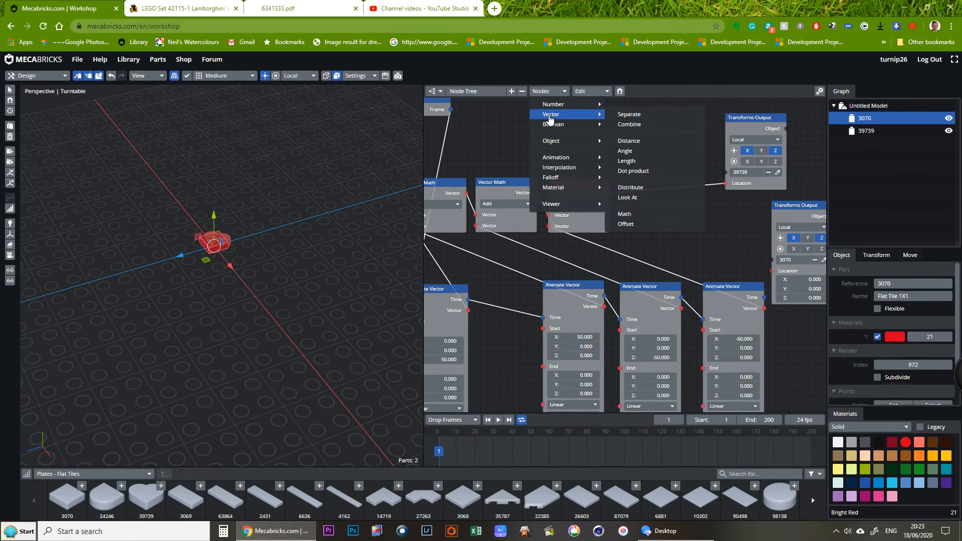
{"action": "left_click", "coordinate": [627, 214]}
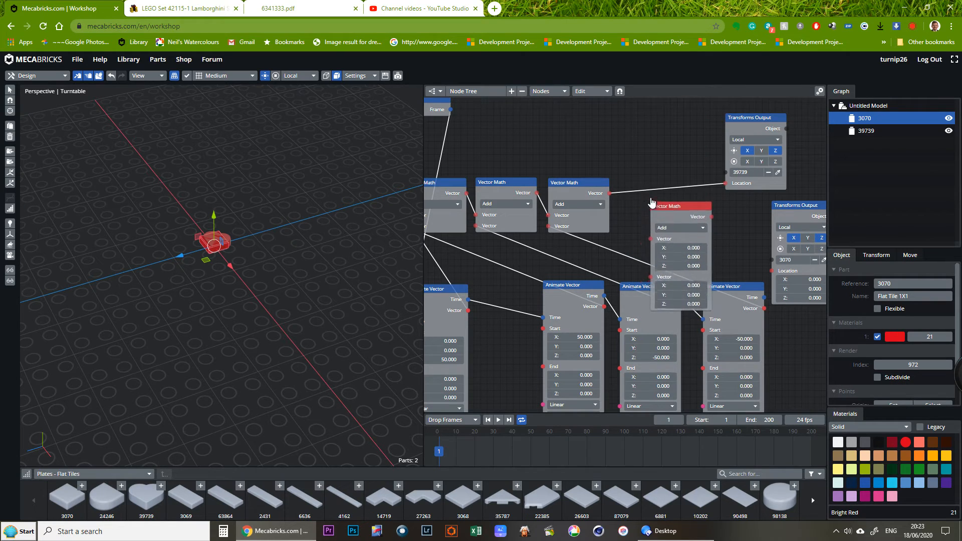
{"action": "left_click", "coordinate": [680, 207]}
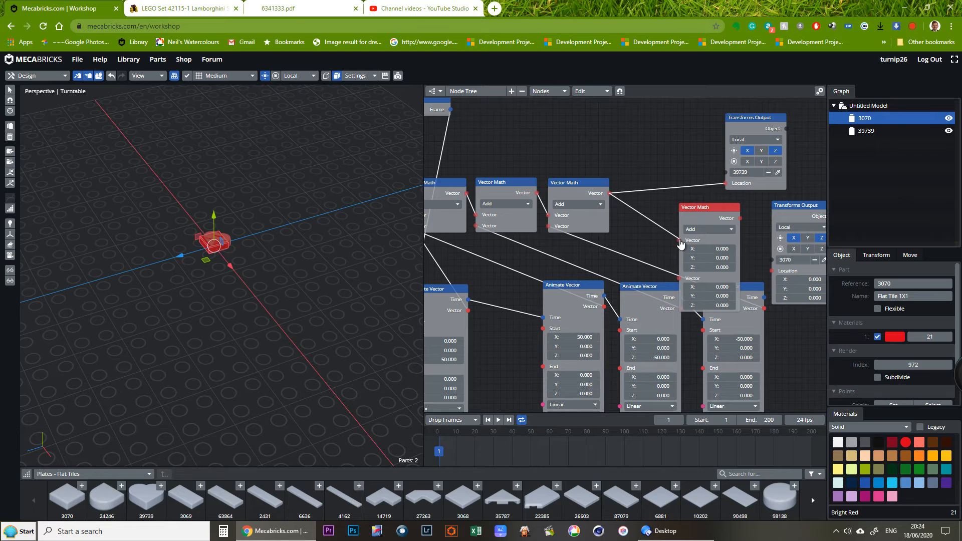
{"action": "left_click_drag", "start_coordinate": [679, 240], "coordinate": [679, 240]}
{"action": "left_click_drag", "start_coordinate": [667, 186], "coordinate": [659, 161]}
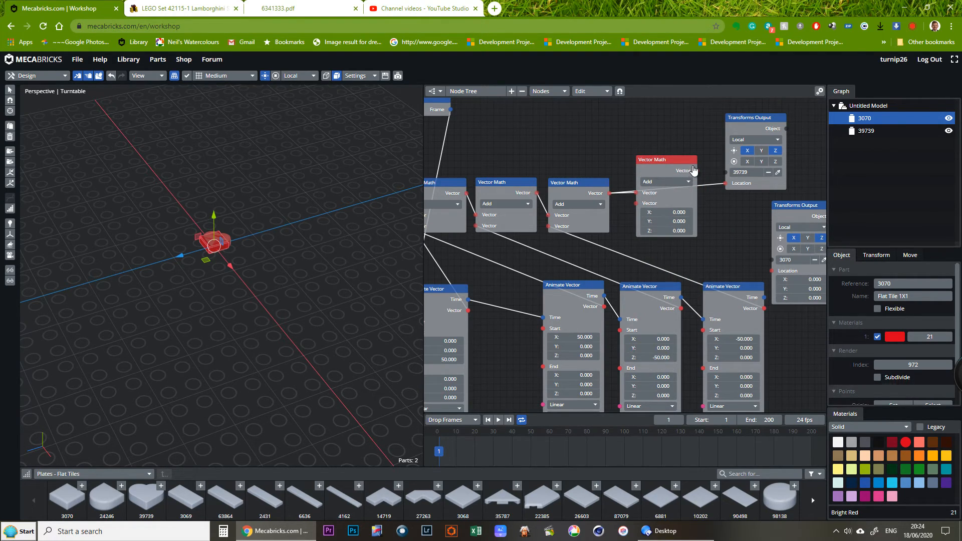
{"action": "left_click_drag", "start_coordinate": [772, 278], "coordinate": [773, 279]}
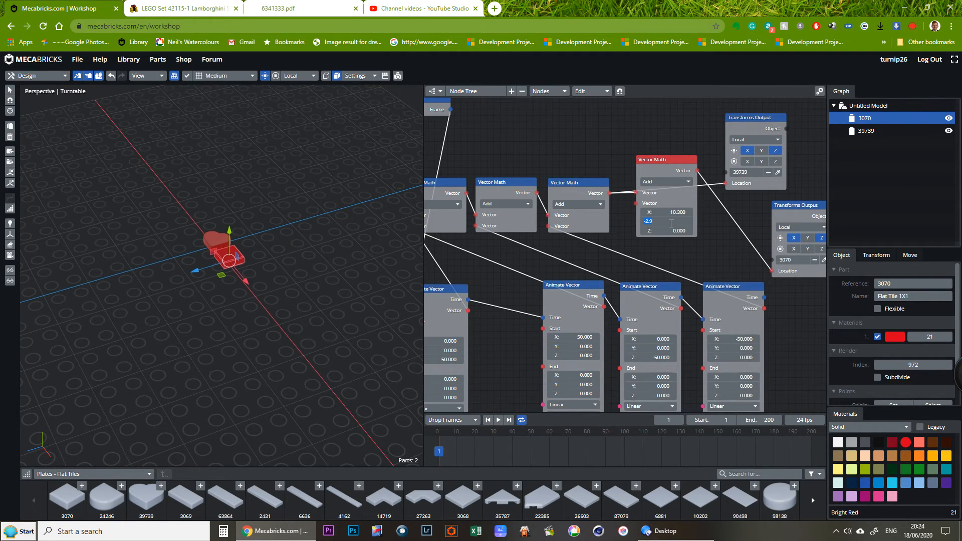
Step: Set the fourth Vector Math node's second vector to X 10, Y 0, Z -10.3 and play the timeline to check both tiles
{"action": "left_click_drag", "start_coordinate": [636, 236], "coordinate": [627, 238]}
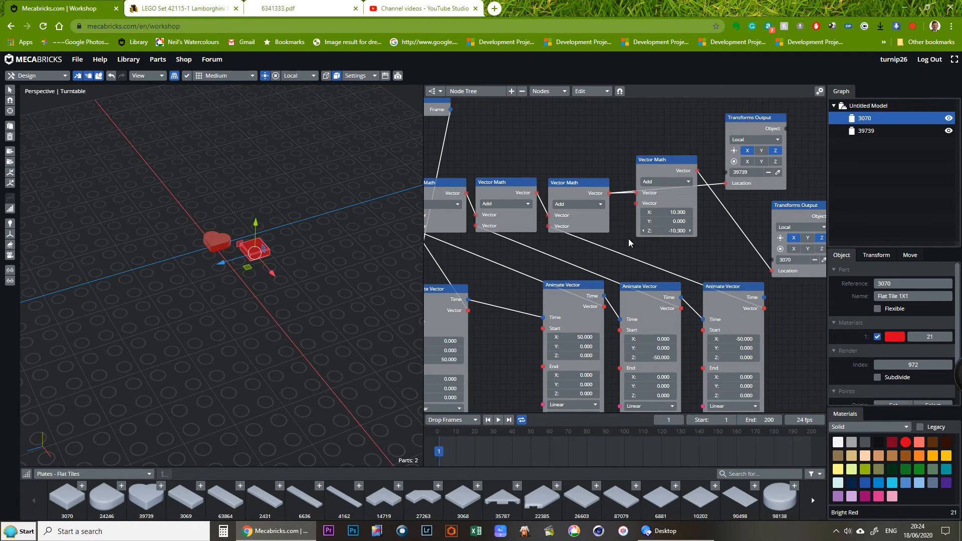
{"action": "left_click", "coordinate": [677, 212]}
{"action": "left_click_drag", "start_coordinate": [662, 161], "coordinate": [666, 177]}
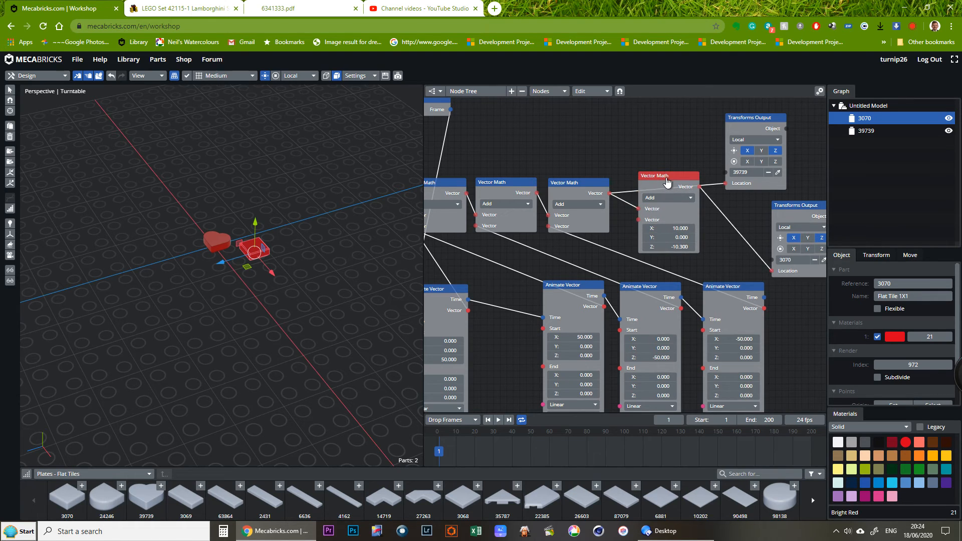
{"action": "left_click", "coordinate": [498, 421]}
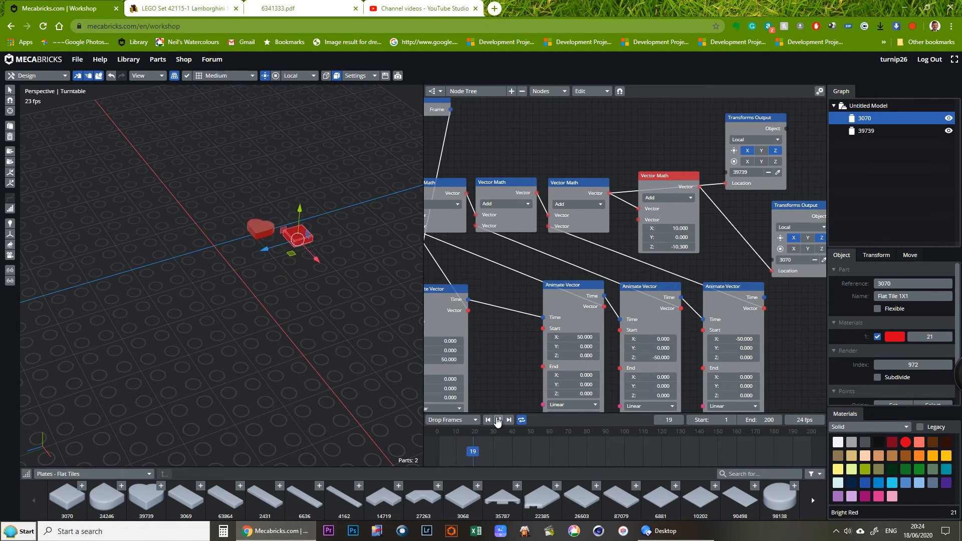